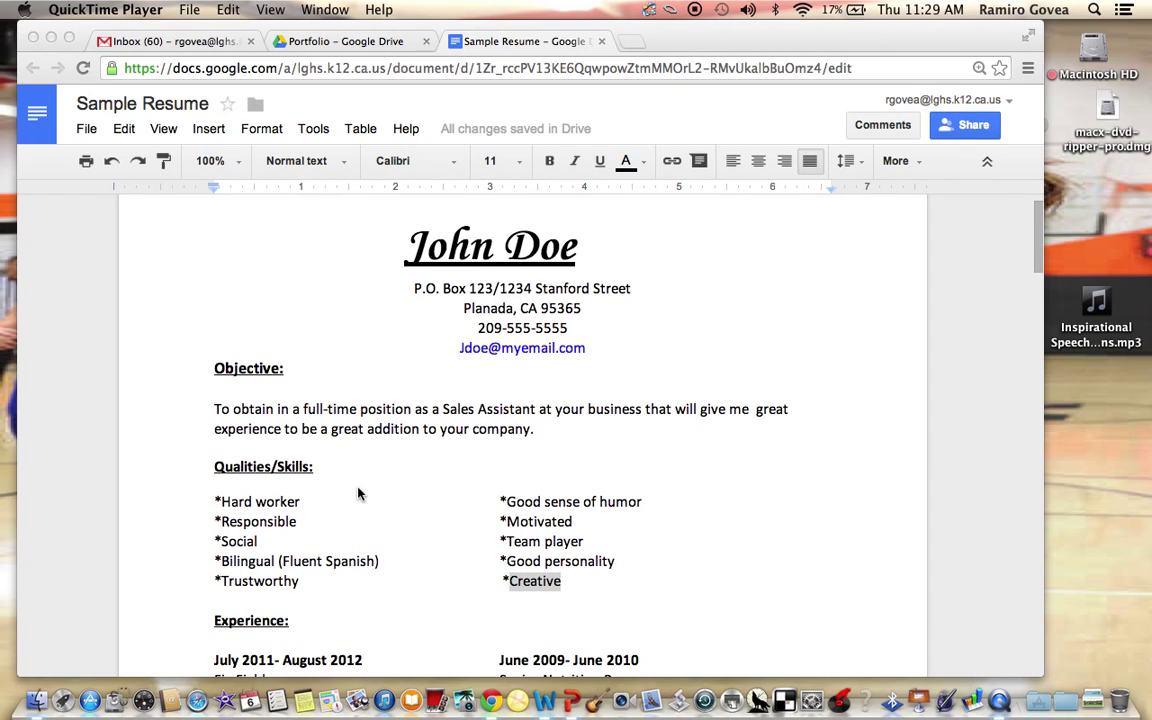
scroll(358, 493, "down", 2)
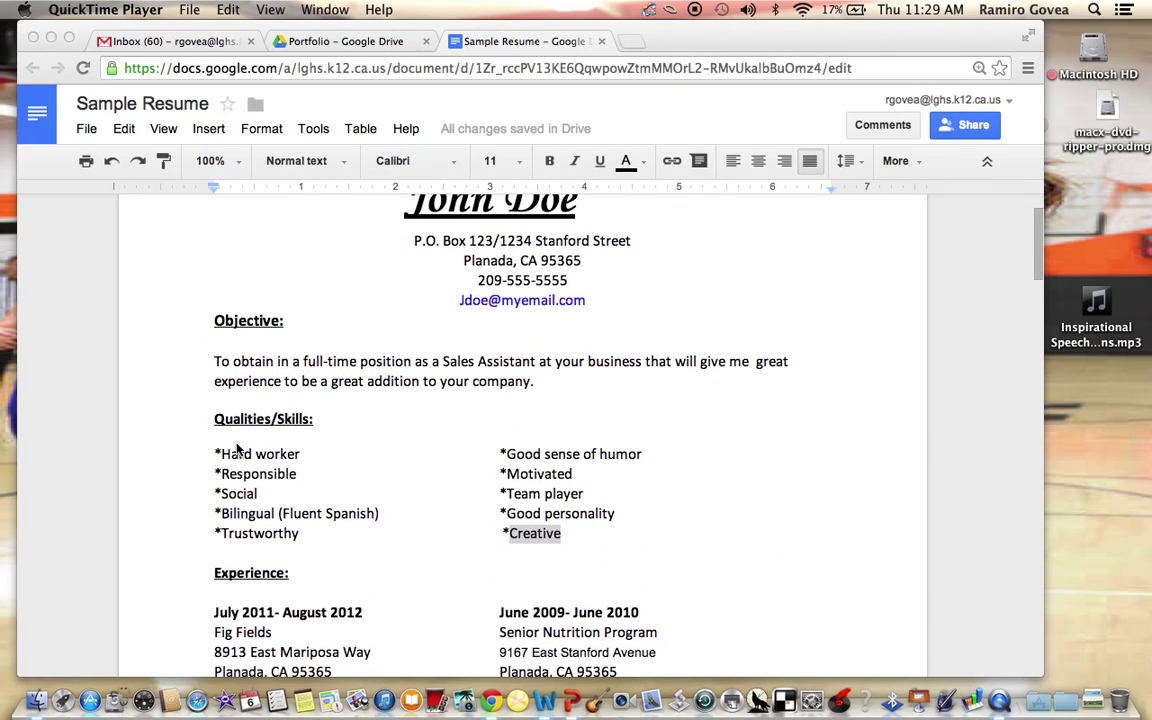
Add an empty line directly below the Qualities/Skills: heading
left_click(346, 427)
left_click(315, 421)
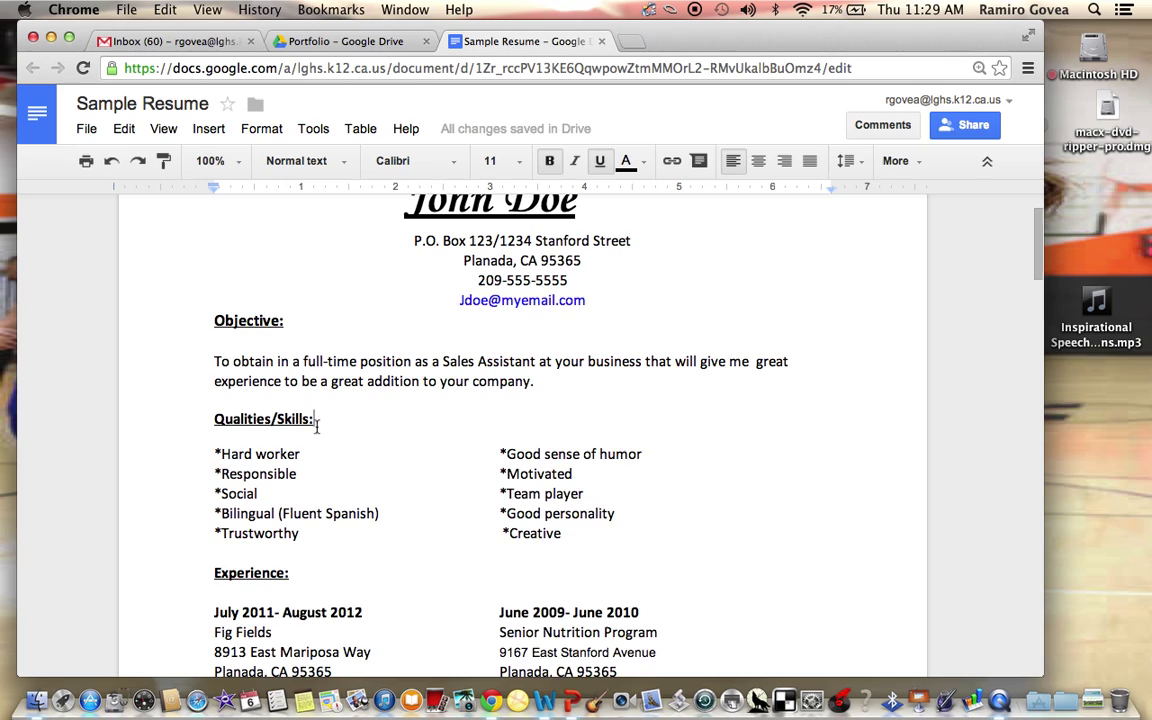
key("Return")
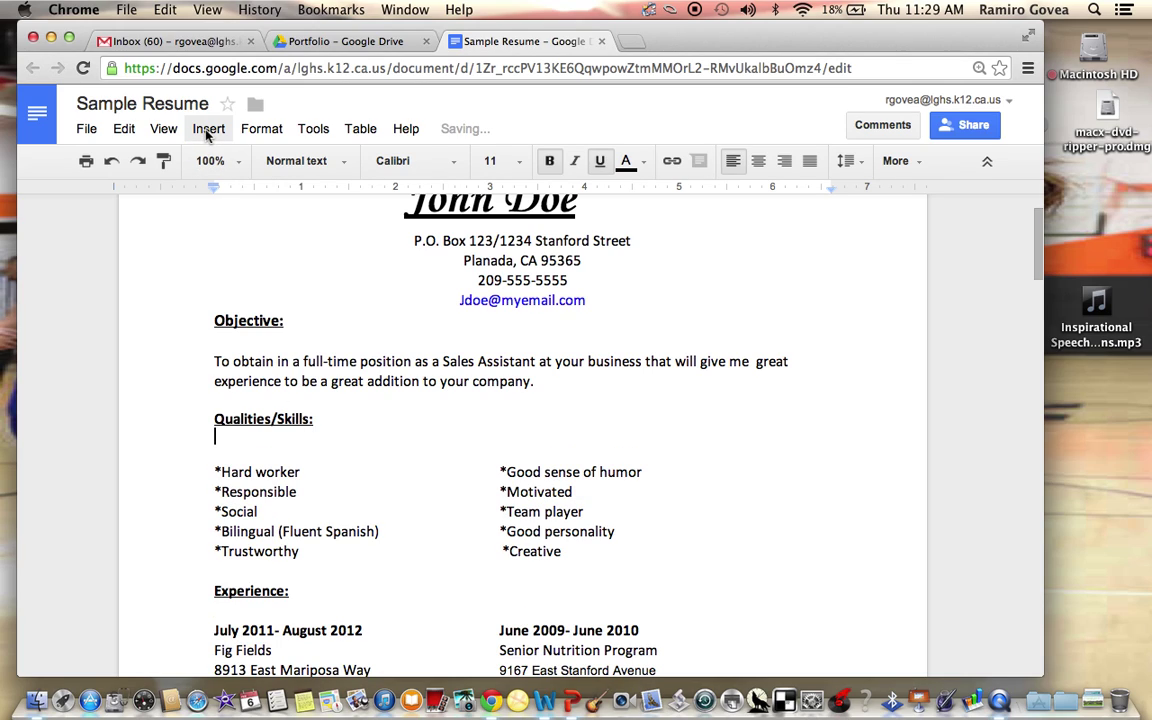
left_click(208, 131)
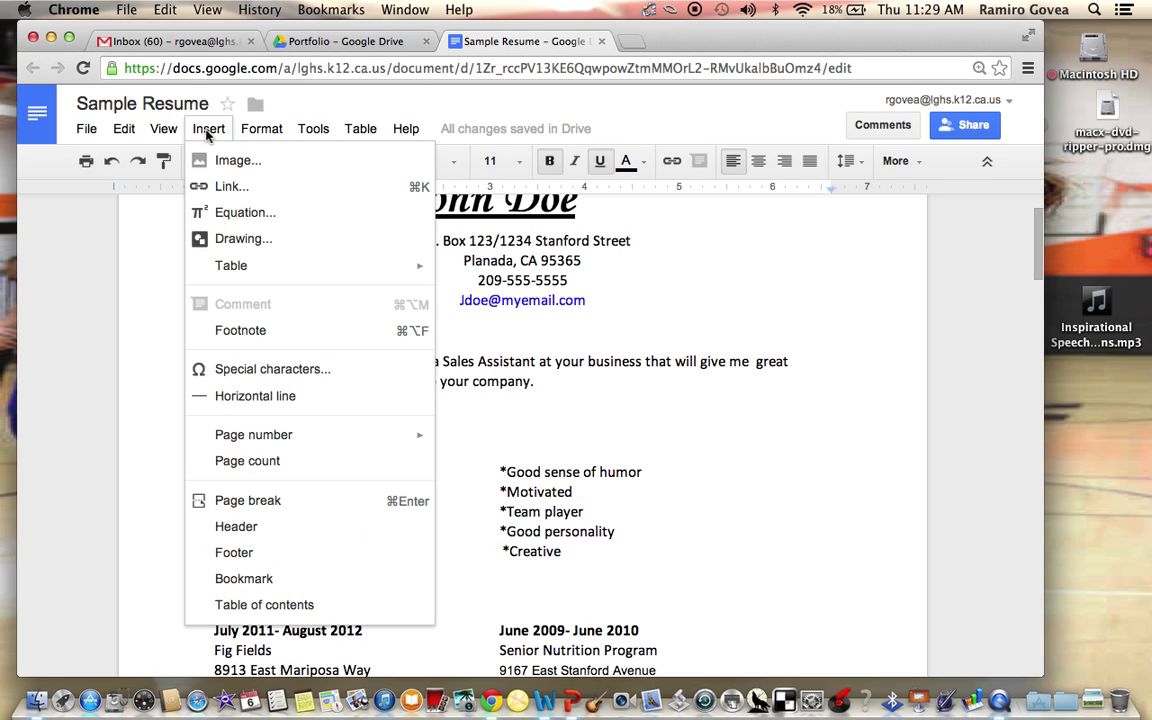
Start a new drawing and draw a text box on the canvas
left_click(243, 245)
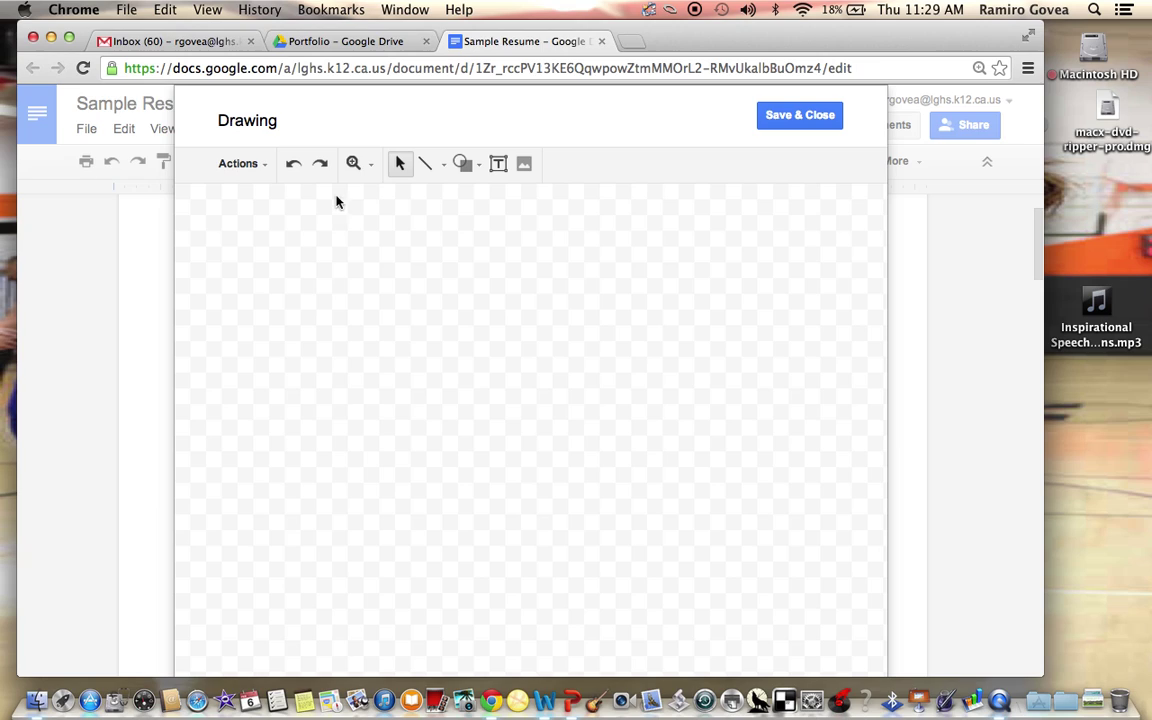
left_click(499, 167)
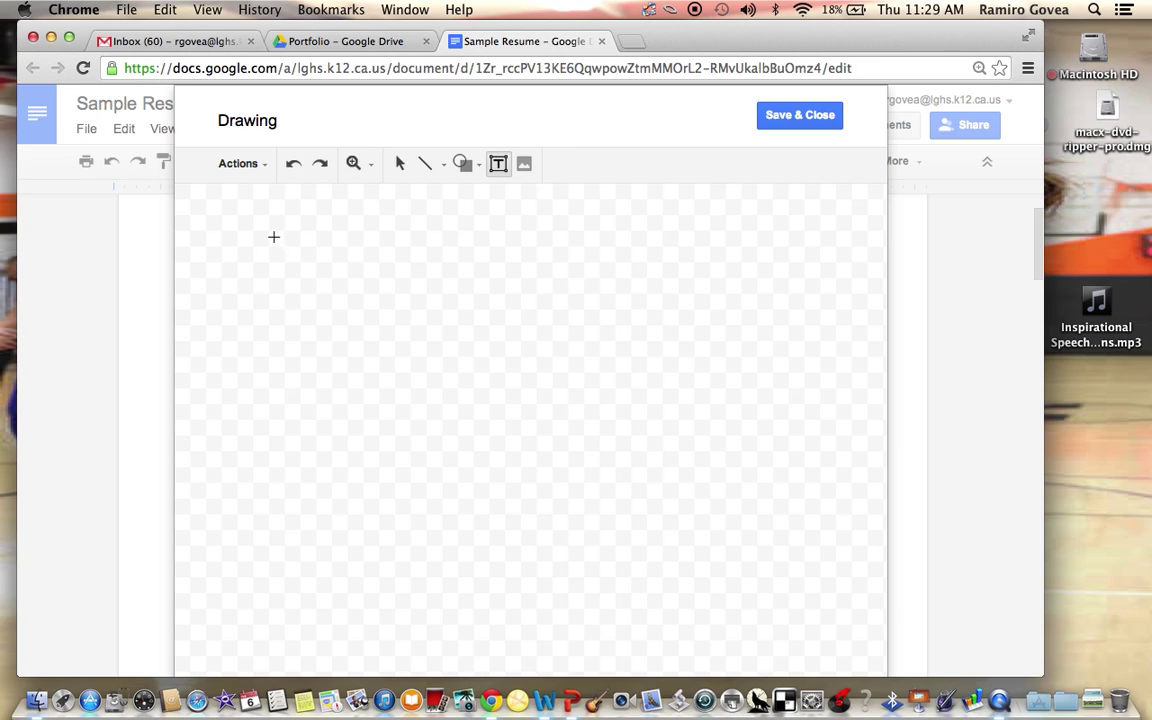
left_click_drag(274, 237, 502, 472)
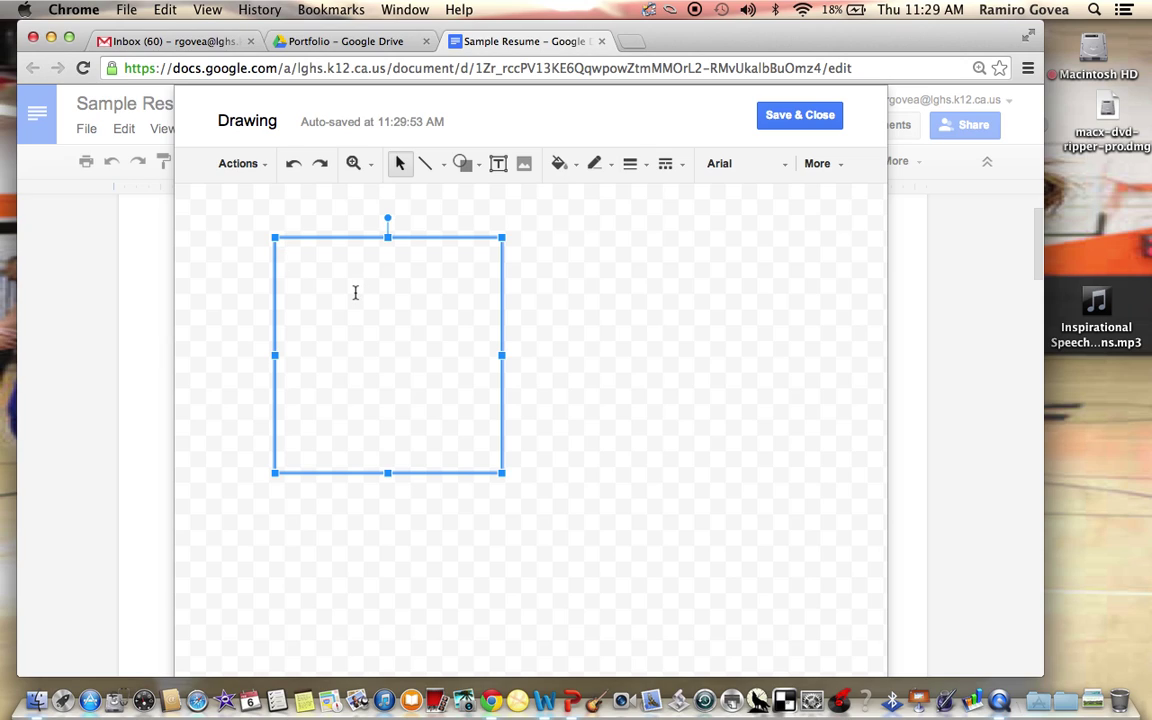
type("Soci")
key("BackSpace")
key("BackSpace")
key("BackSpace")
left_click(666, 167)
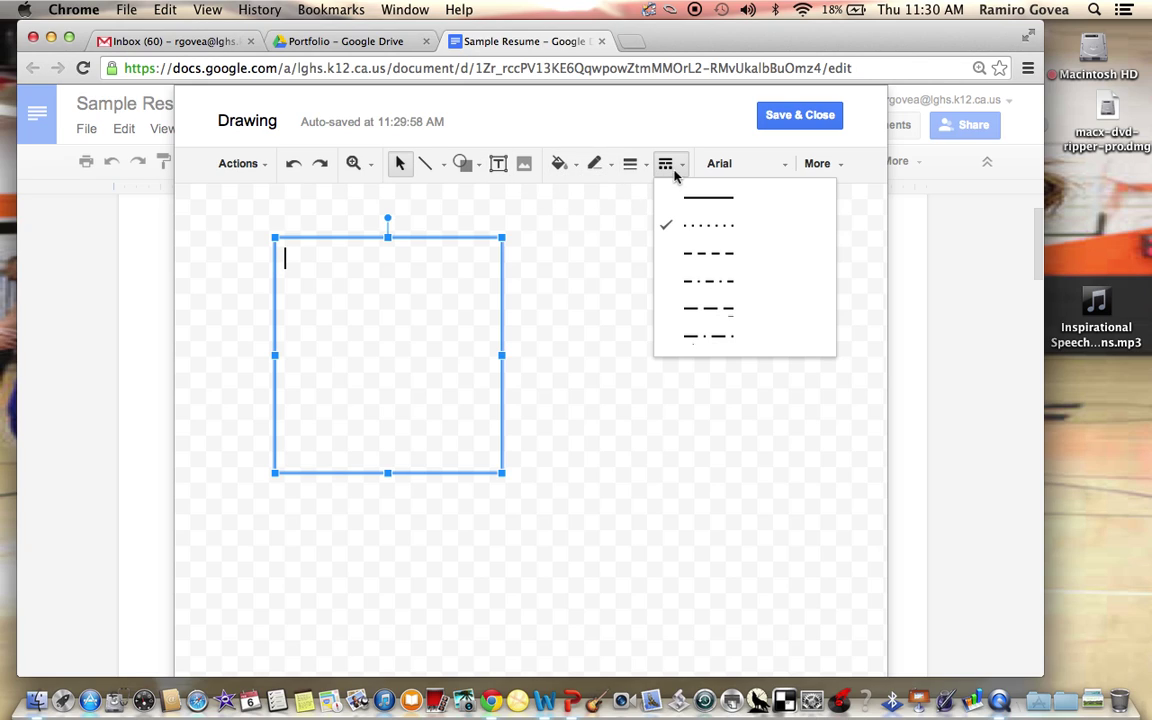
Make the text box a bulleted list of Social, Realistic and Honest
left_click(840, 164)
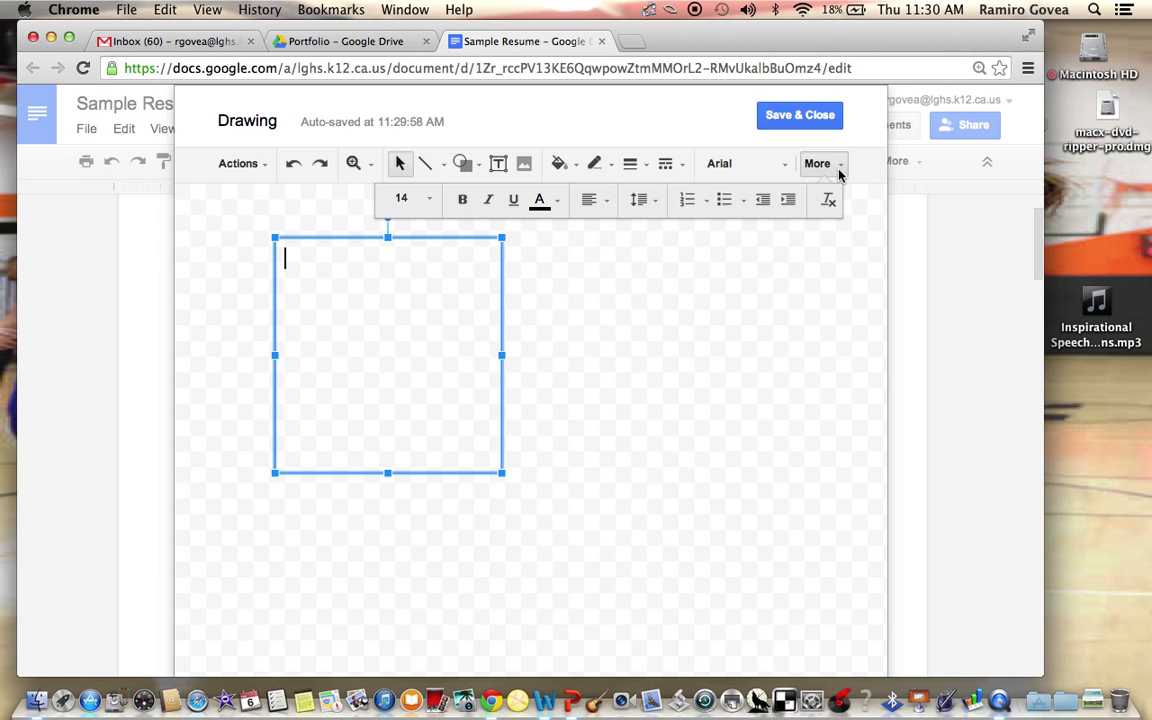
left_click(724, 199)
type("Social")
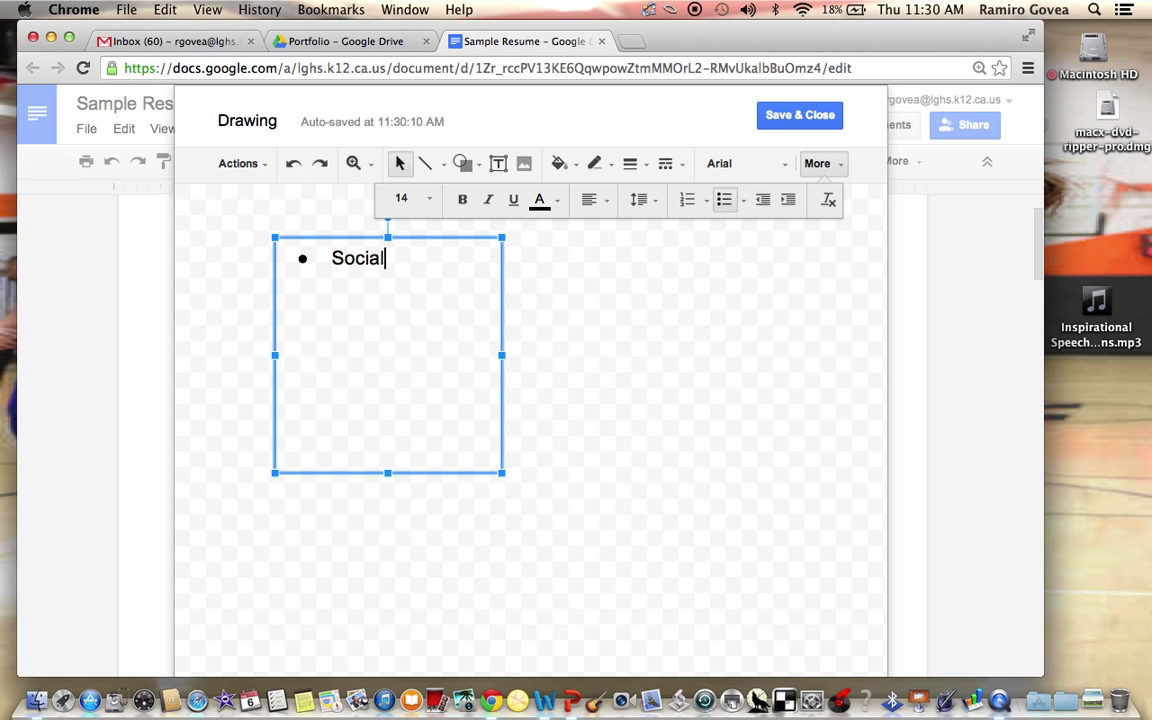
key("Return")
type("Realistic")
key("Return")
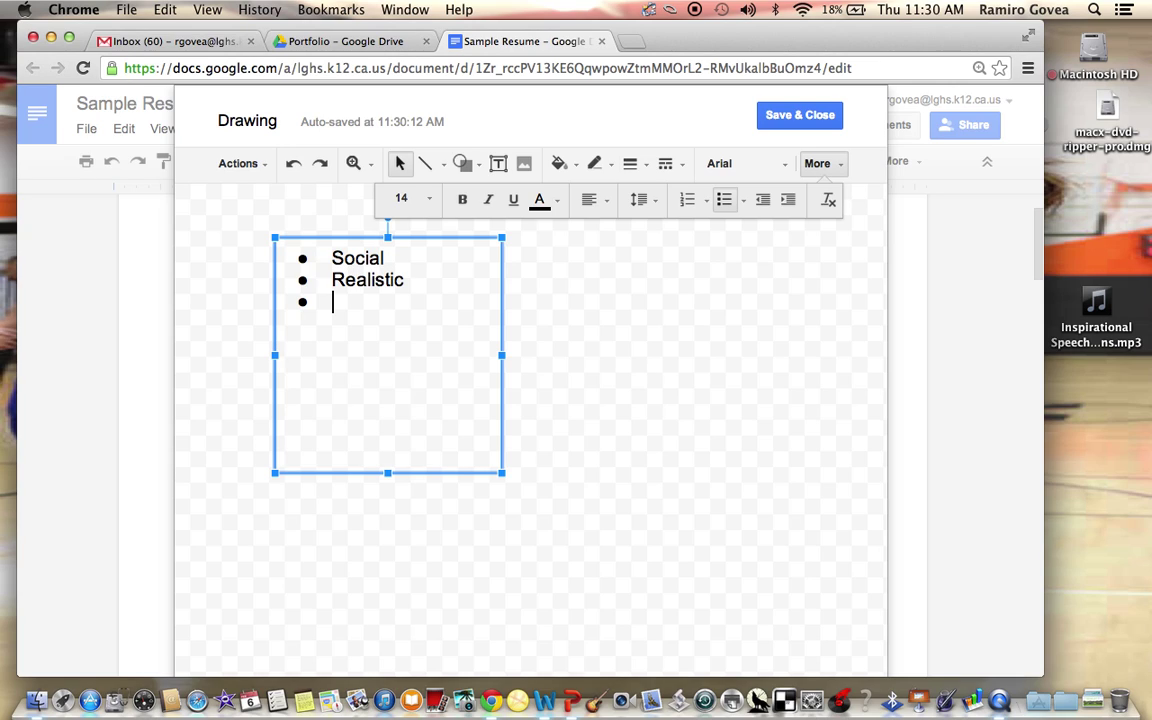
type("Honest")
left_click(594, 301)
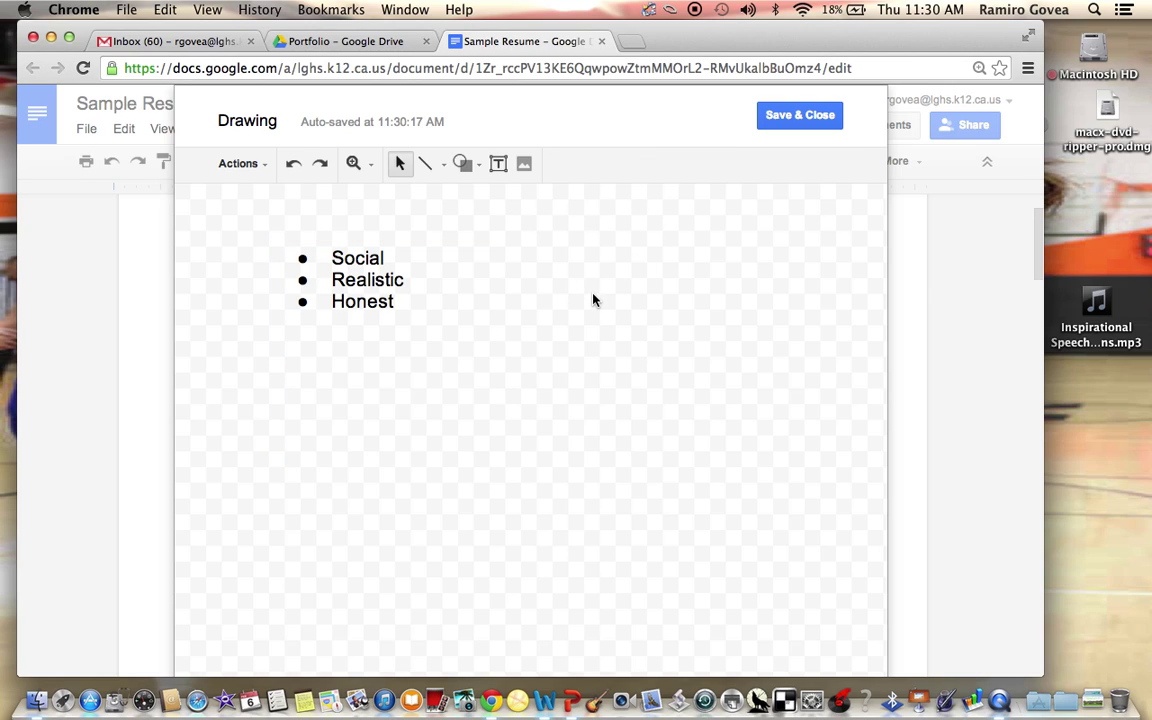
Draw a second text box right of the first list and make it bulleted
left_click(498, 163)
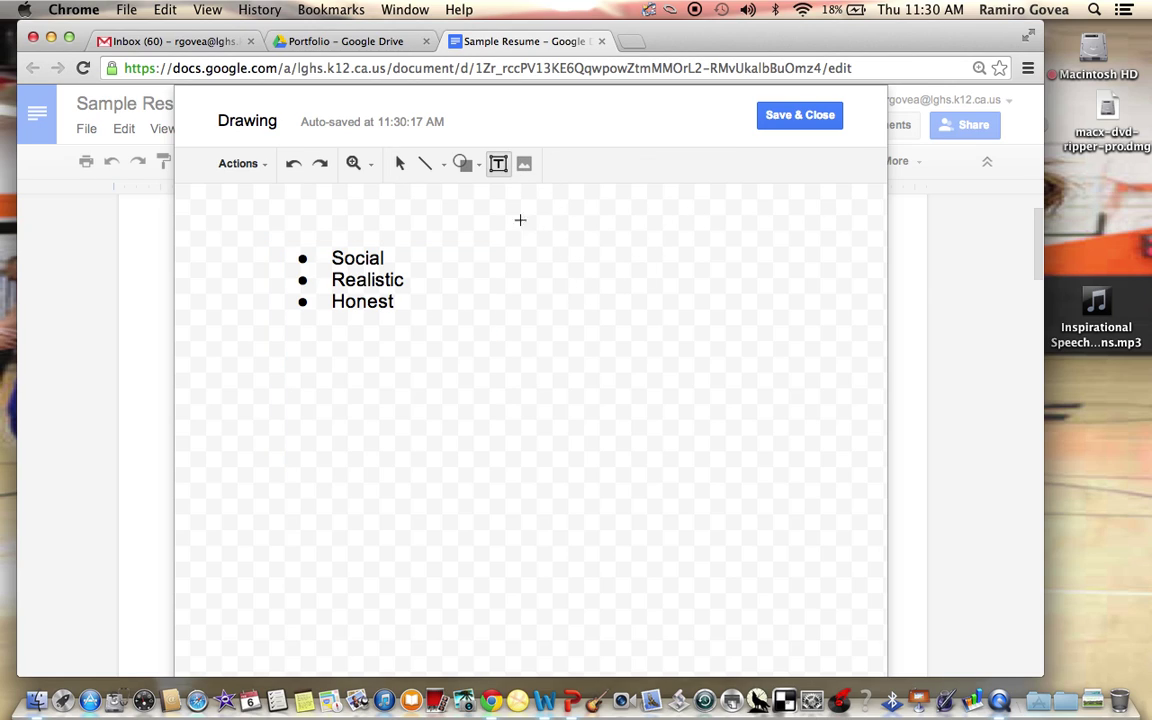
left_click_drag(528, 240, 771, 415)
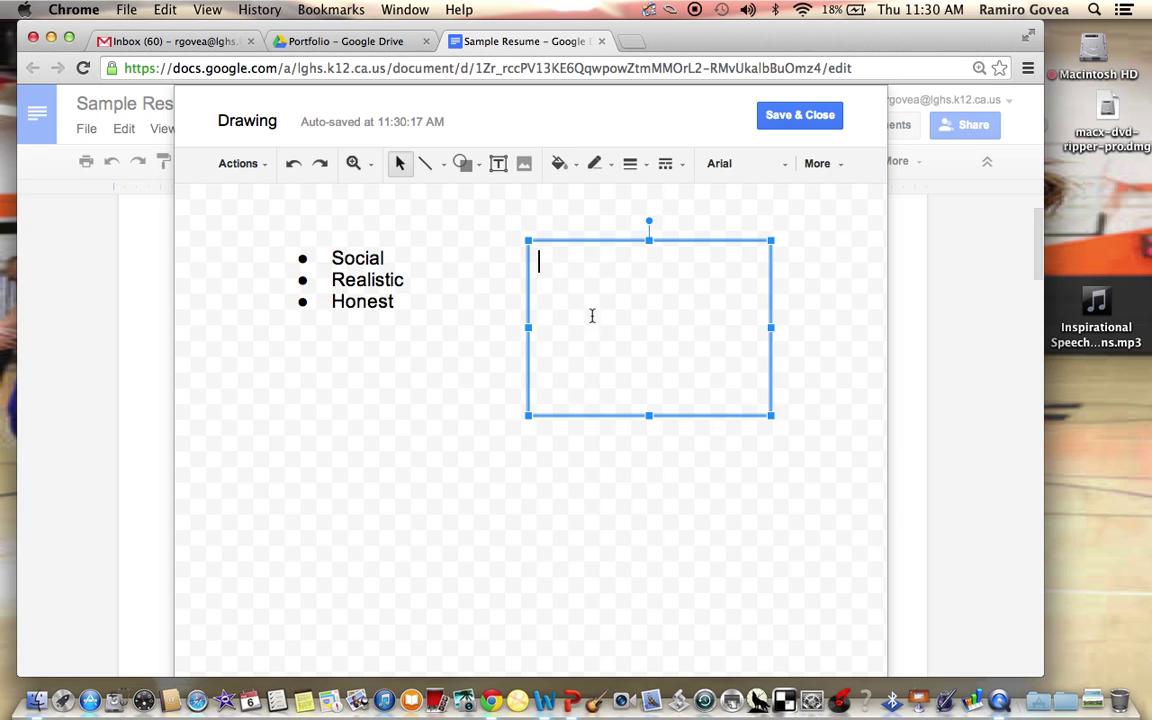
left_click(836, 168)
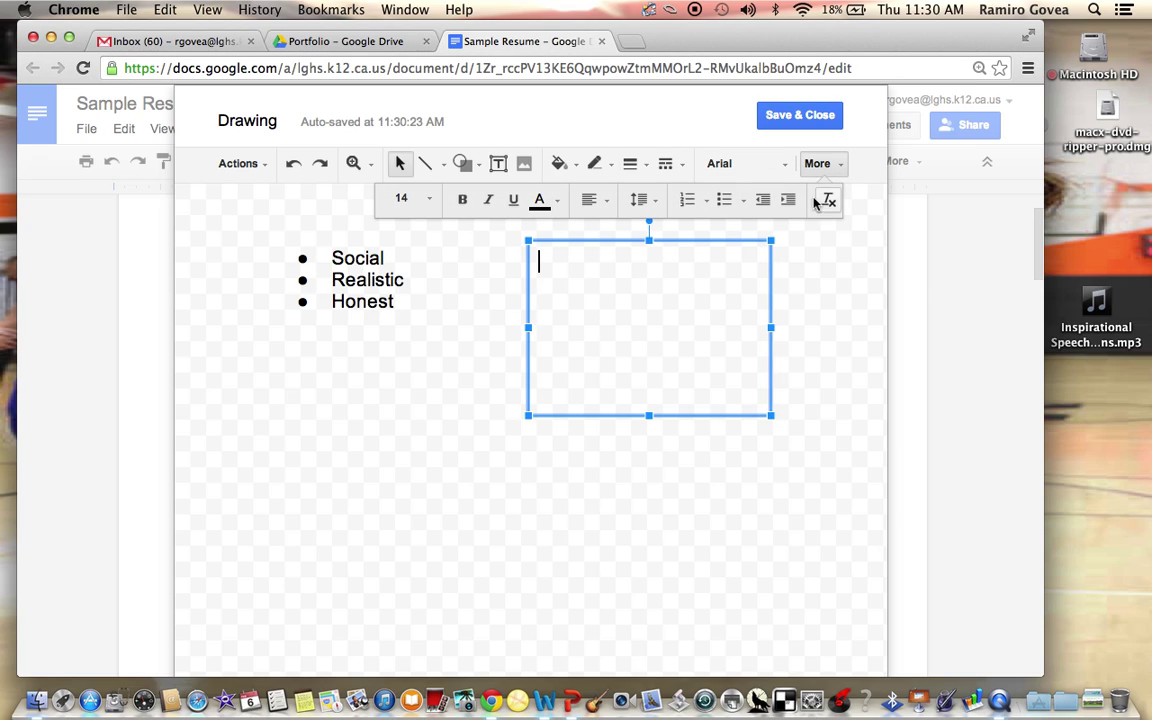
left_click(724, 199)
Fill the second list with Social, Realistic and Hones bullets
type("Social")
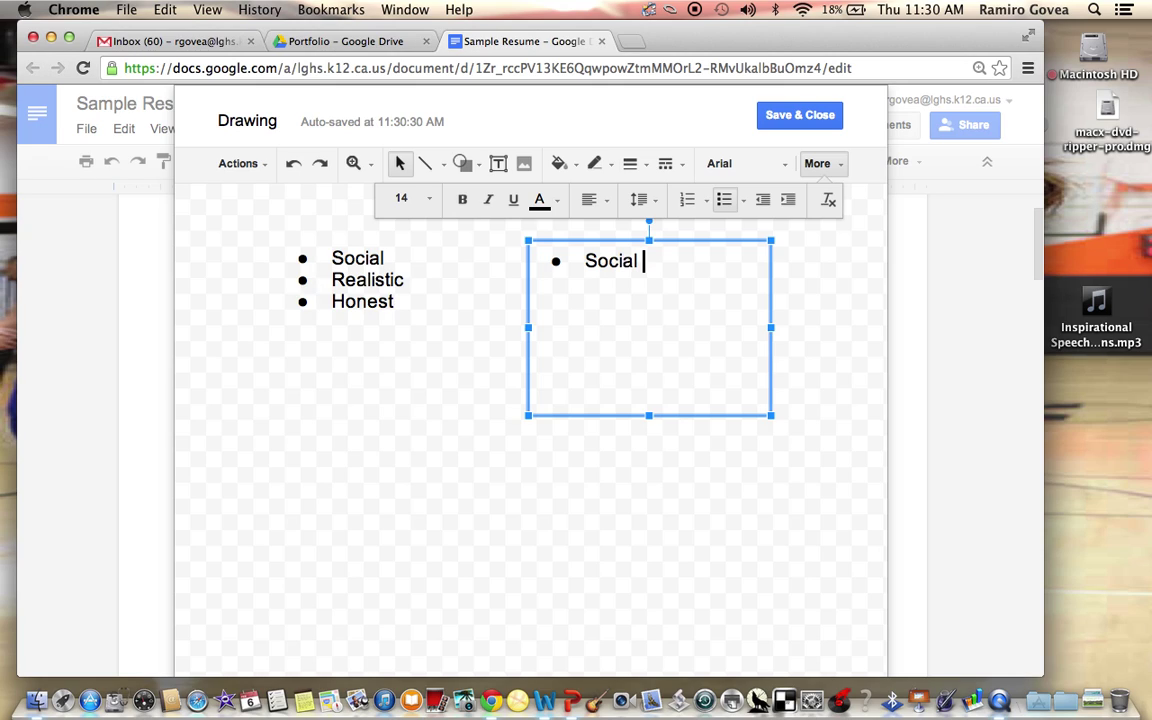
key("Return")
type("Realistic")
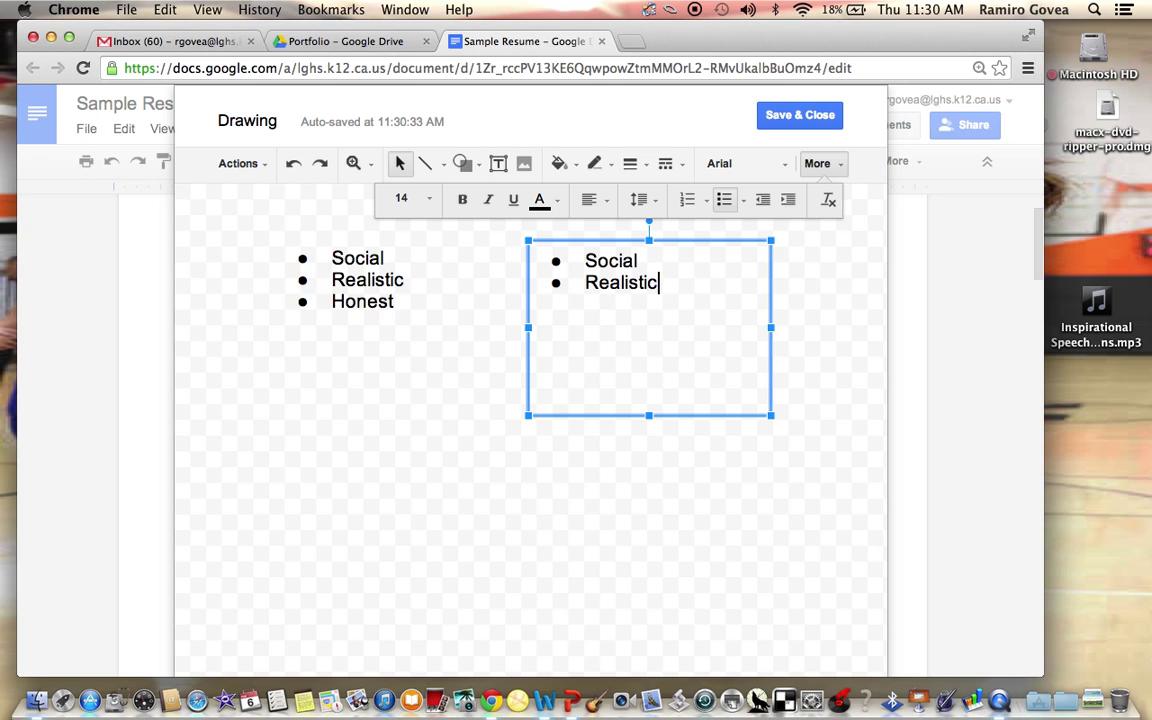
key("Return")
type("N")
key("BackSpace")
type("Hones")
key("Return")
key("BackSpace")
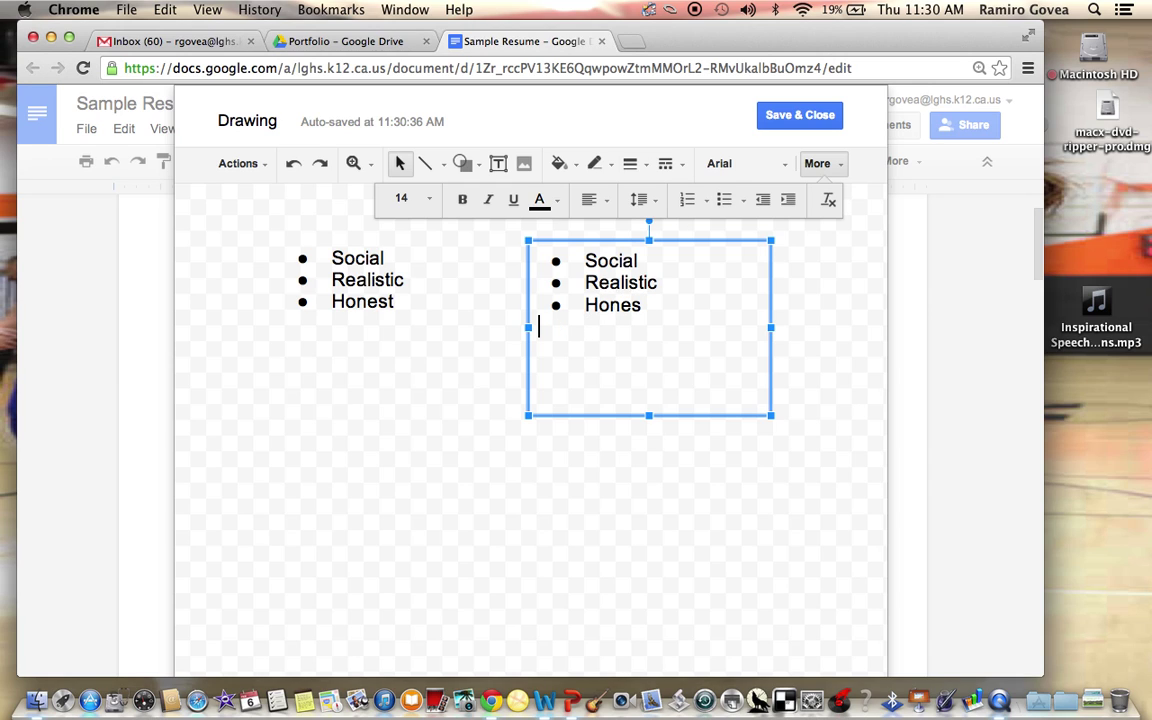
Save the drawing into the resume and scroll to review it
left_click(798, 115)
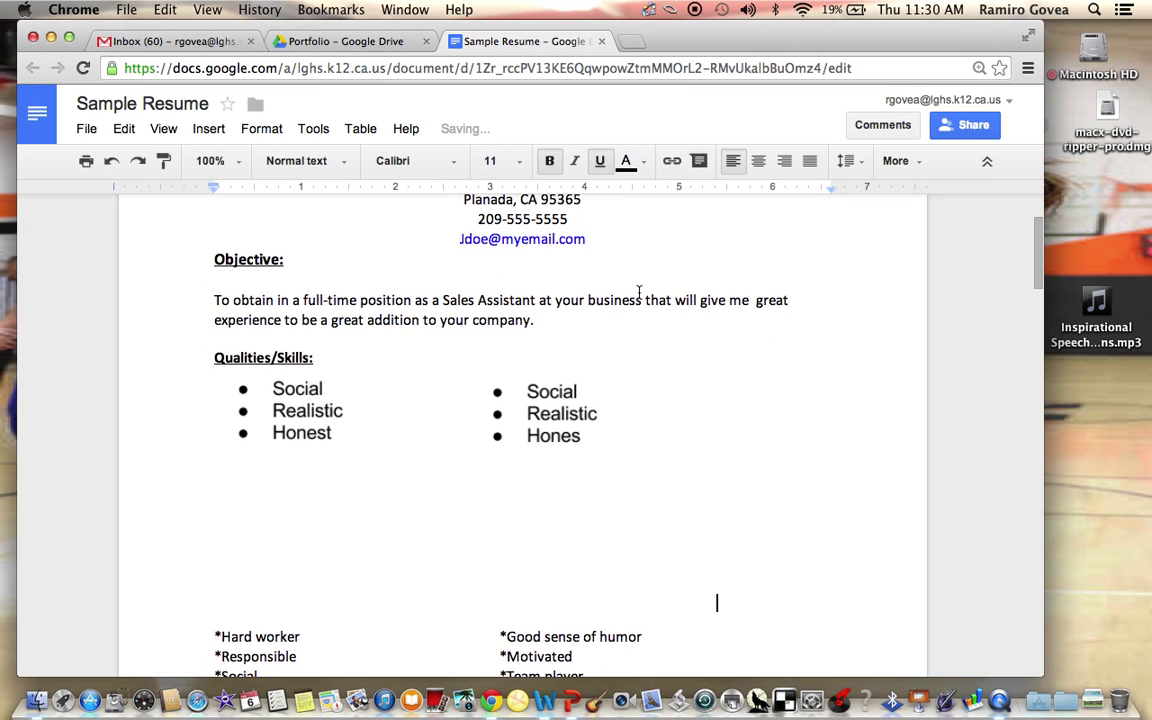
scroll(290, 340, "down", 2)
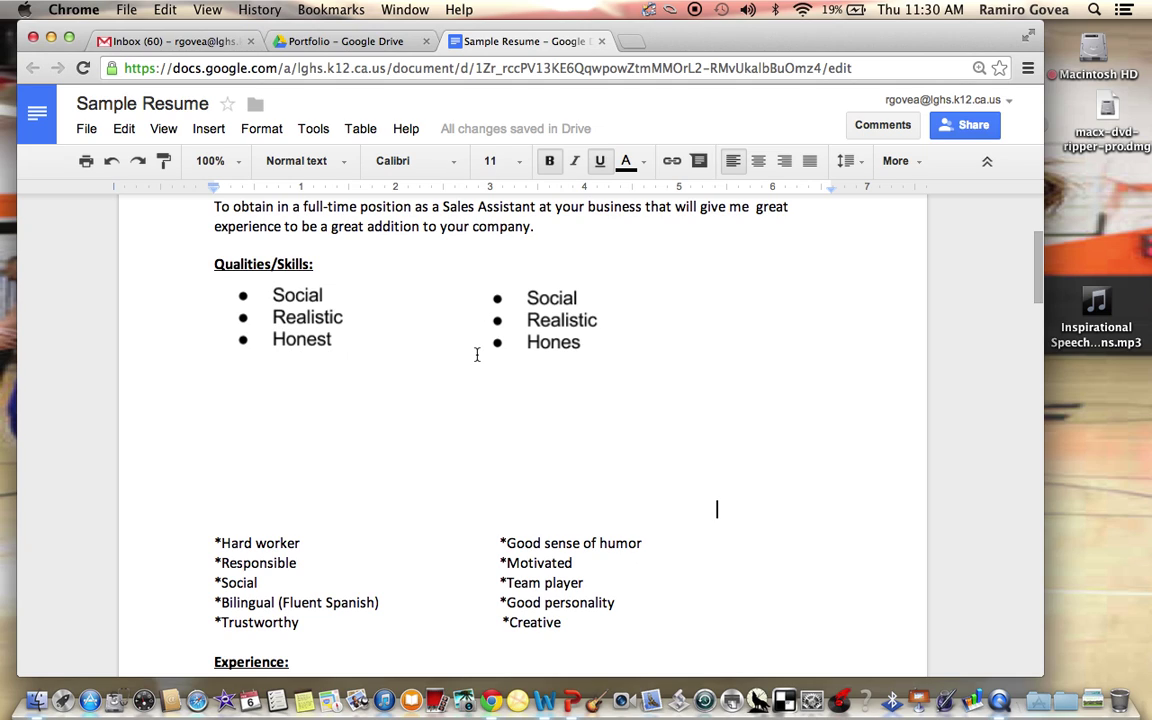
scroll(476, 355, "down", 2)
mouse_move(562, 542)
left_mouse_down()
mouse_move(465, 537)
mouse_move(255, 462)
mouse_move(270, 406)
left_mouse_up()
scroll(576, 404, "up", 3)
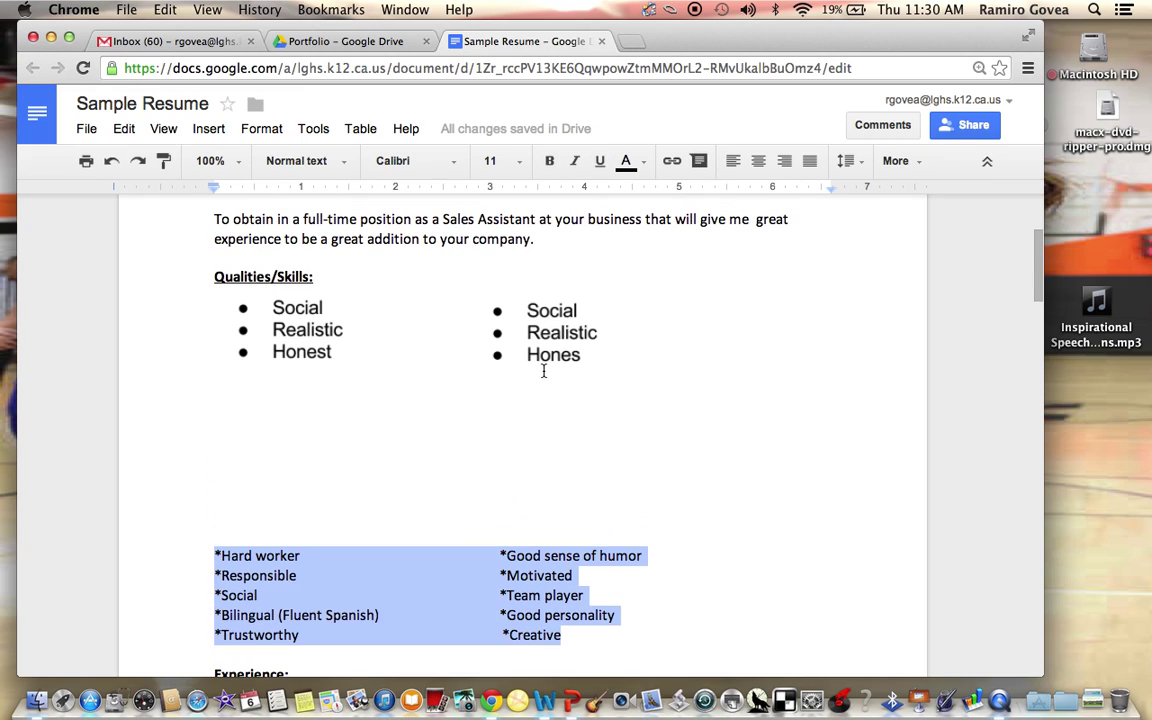
Select the bullet-list drawing and undo its insertion
left_click(545, 366)
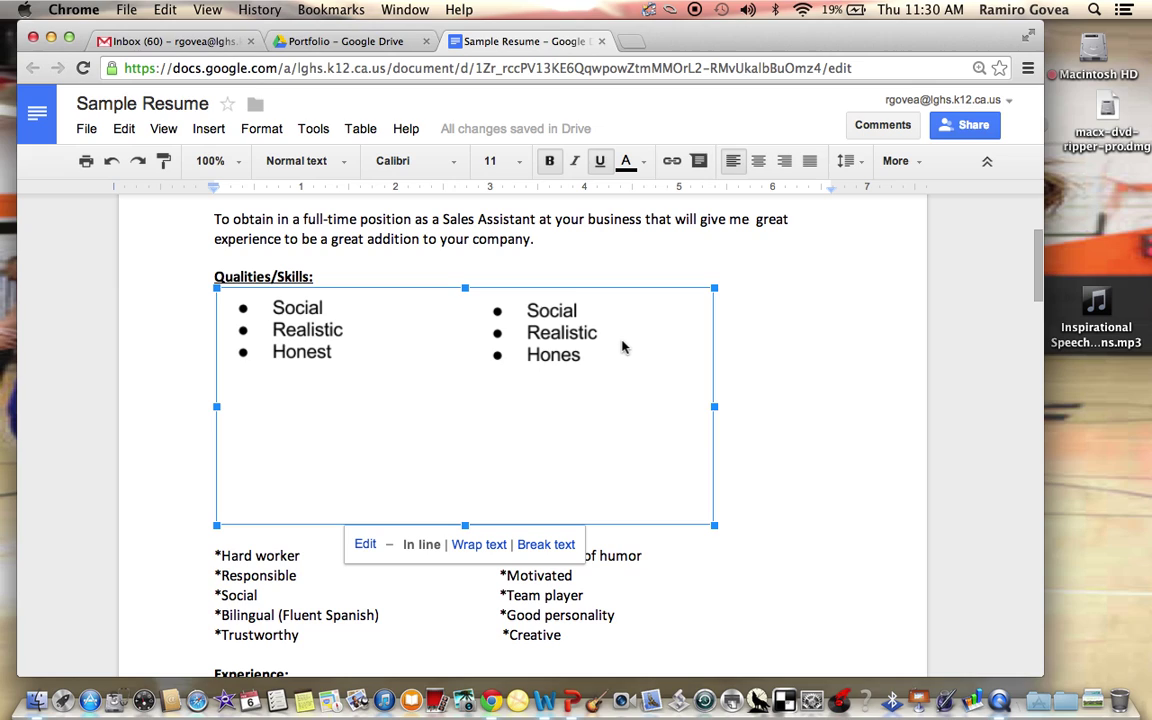
scroll(429, 406, "down", 1)
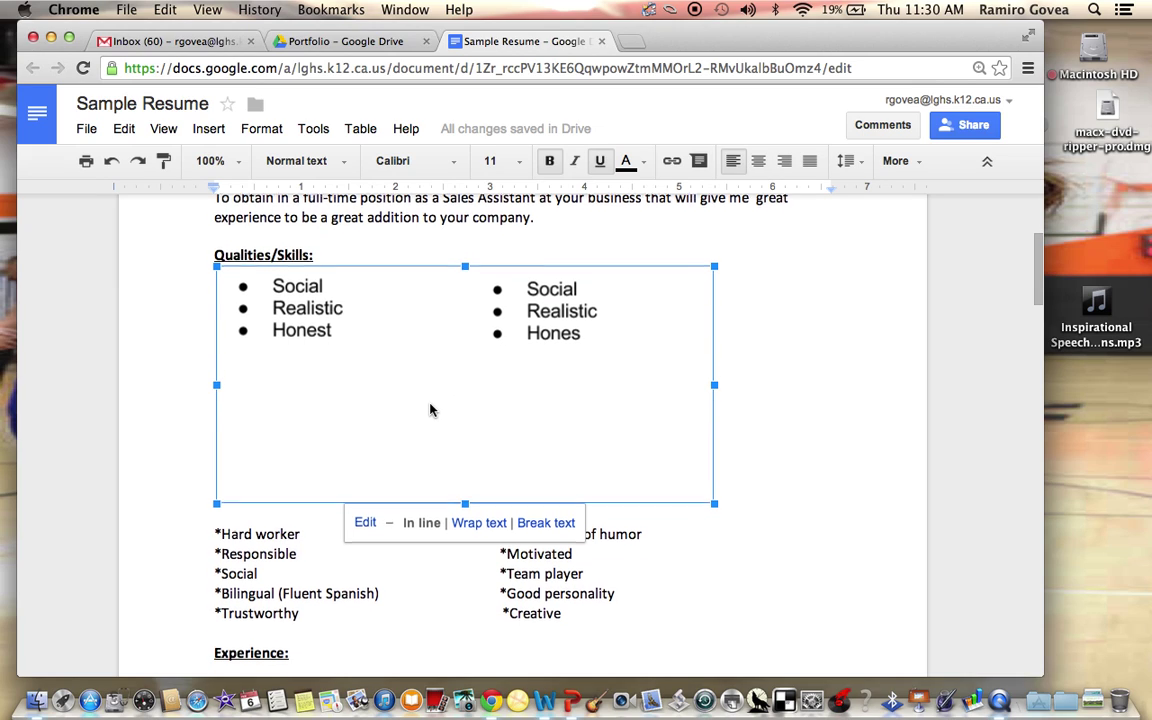
left_click(112, 160)
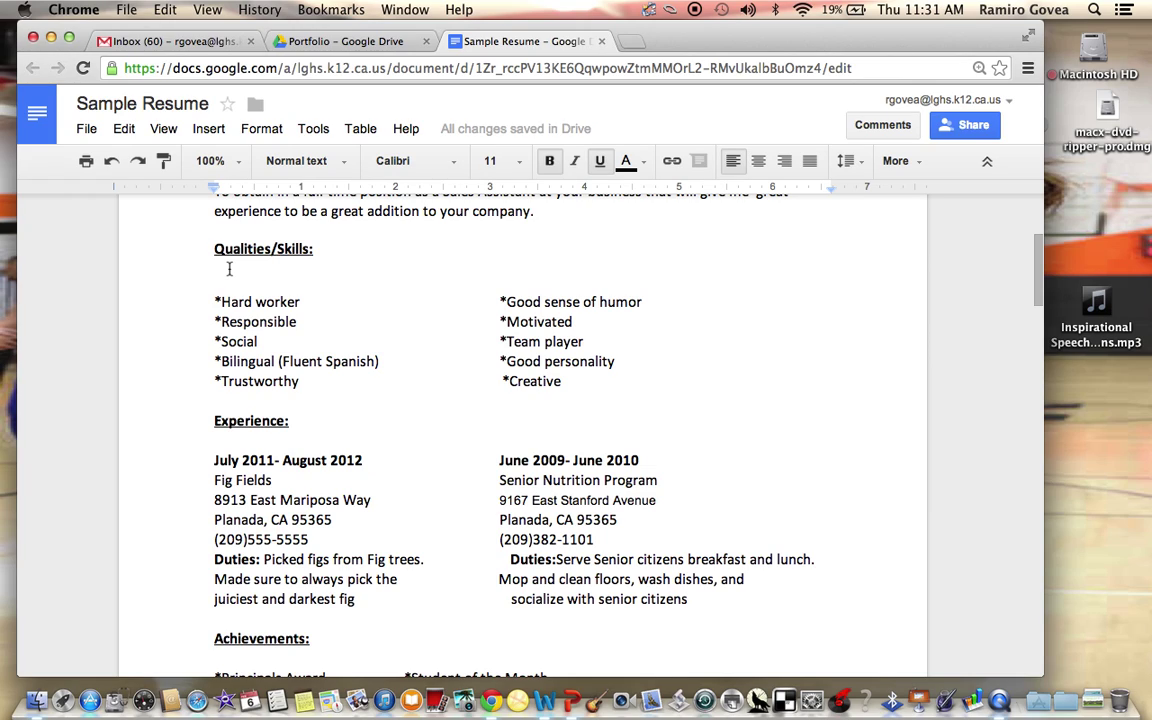
Type *Social, *Realistic and *Honest on separate lines under Qualities/Skills, then select them
type("*")
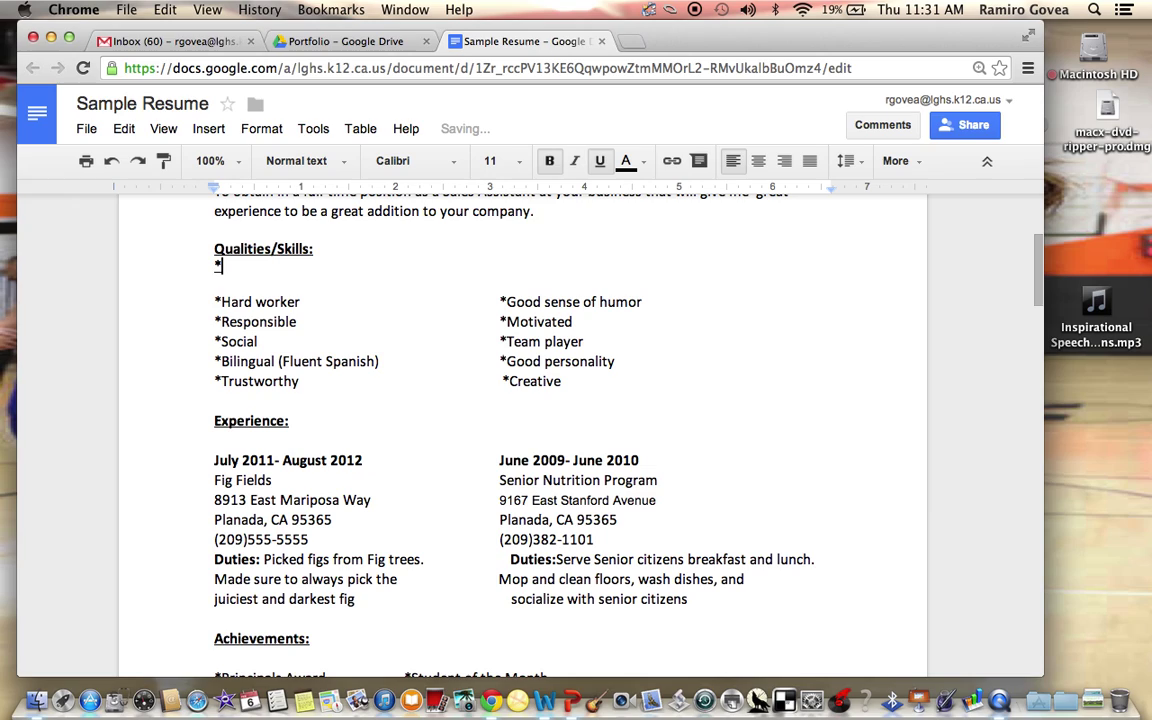
key("BackSpace")
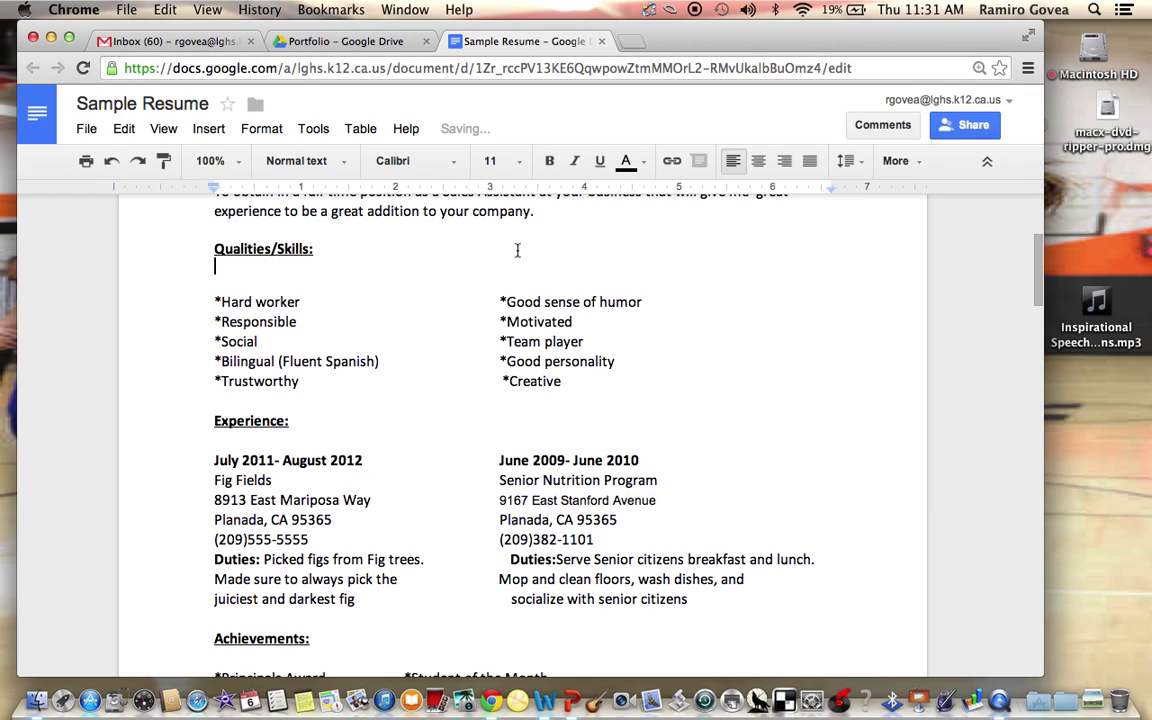
type("*Social")
key("Return")
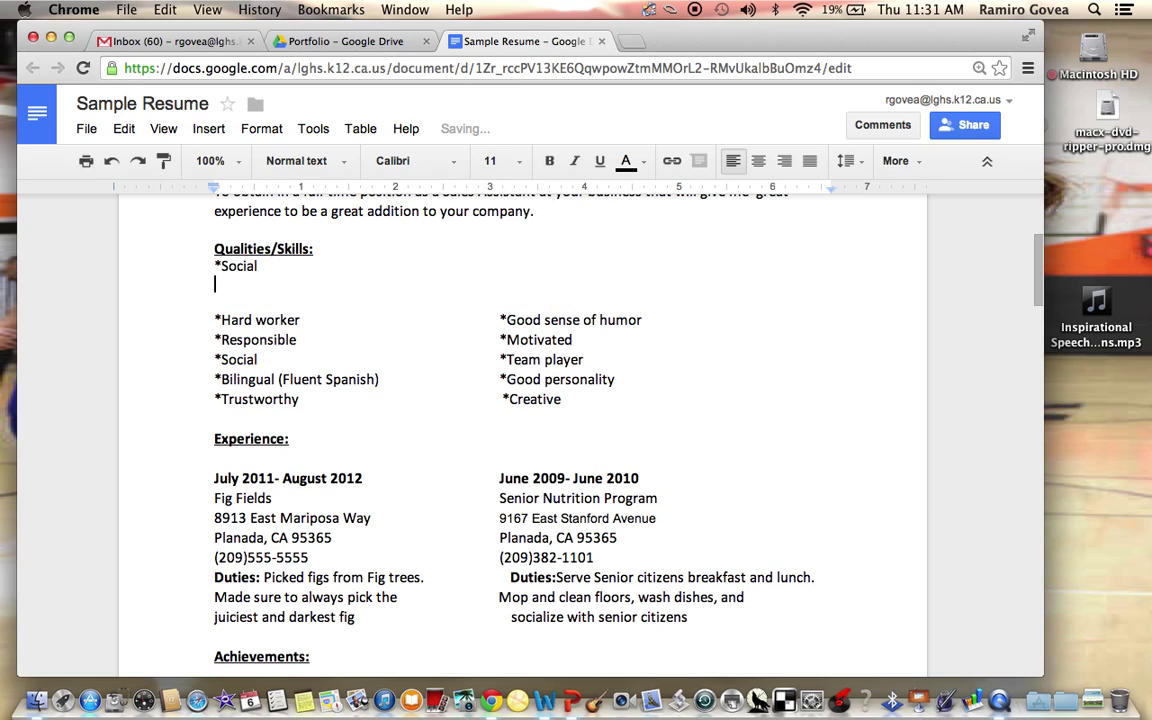
type("*Realistic")
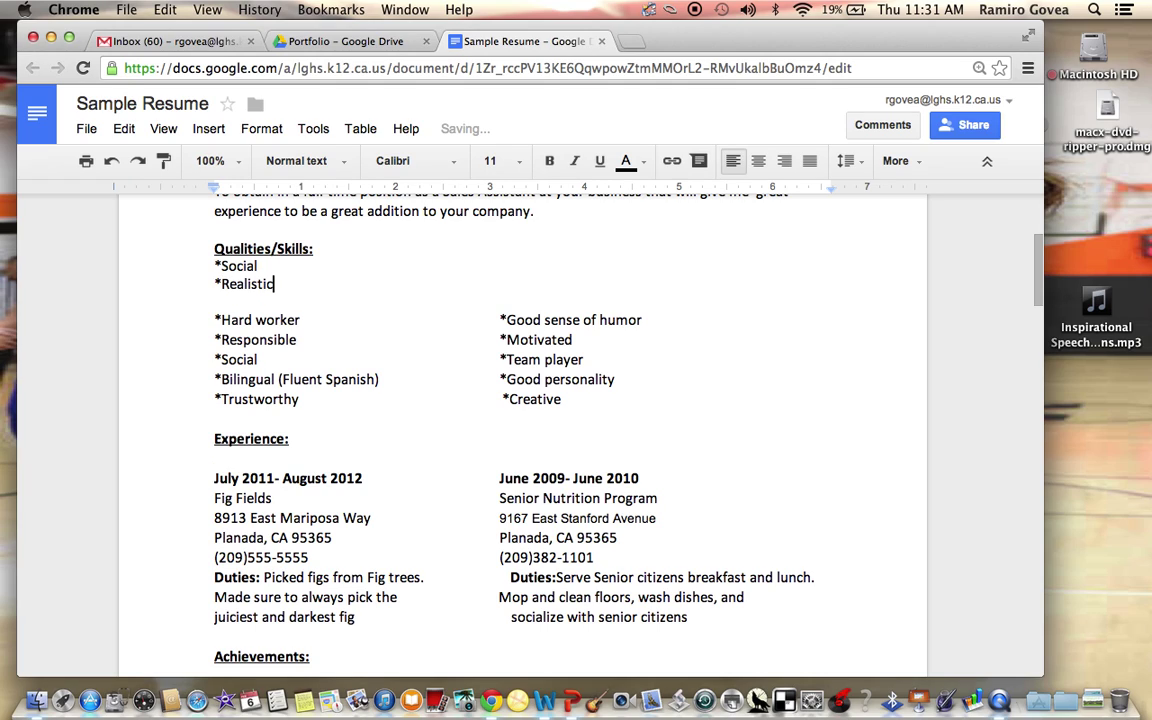
key("Return")
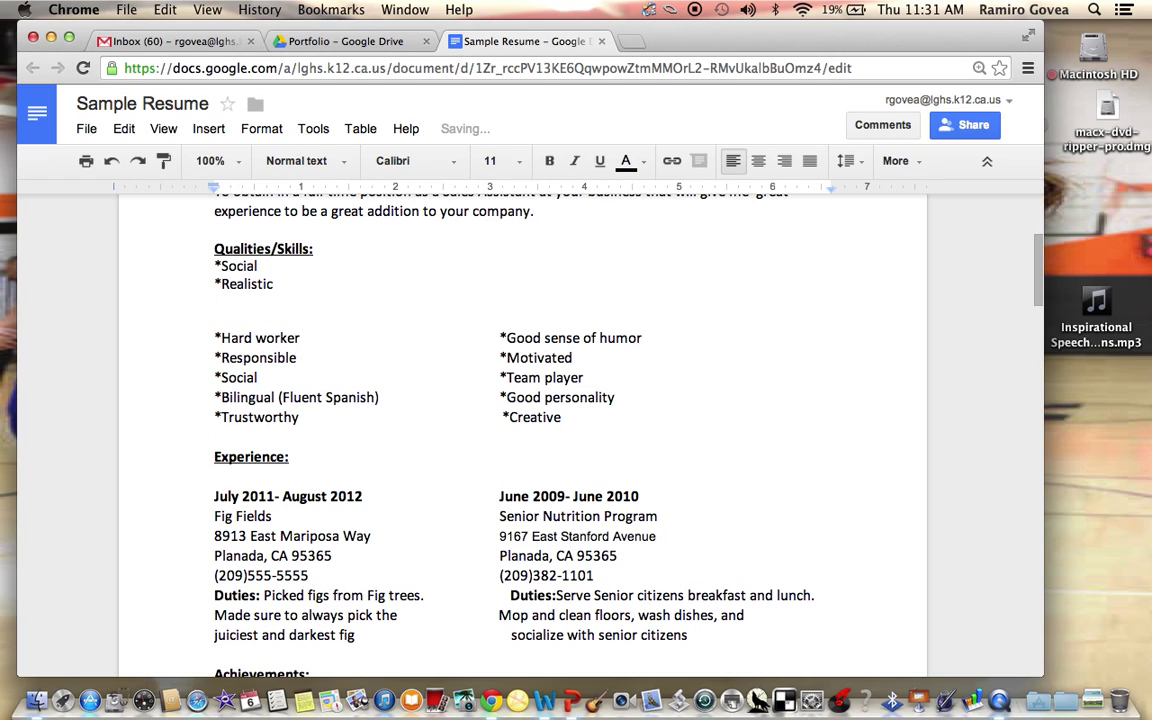
type("*Honest")
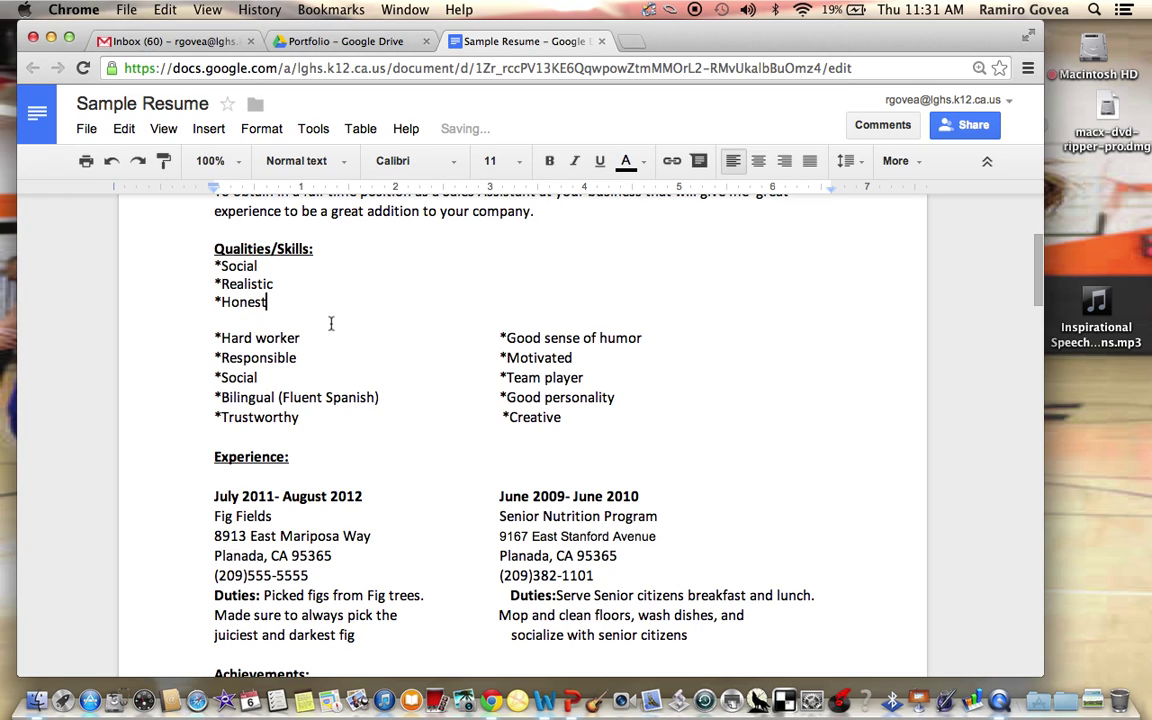
left_click_drag(219, 340, 215, 412)
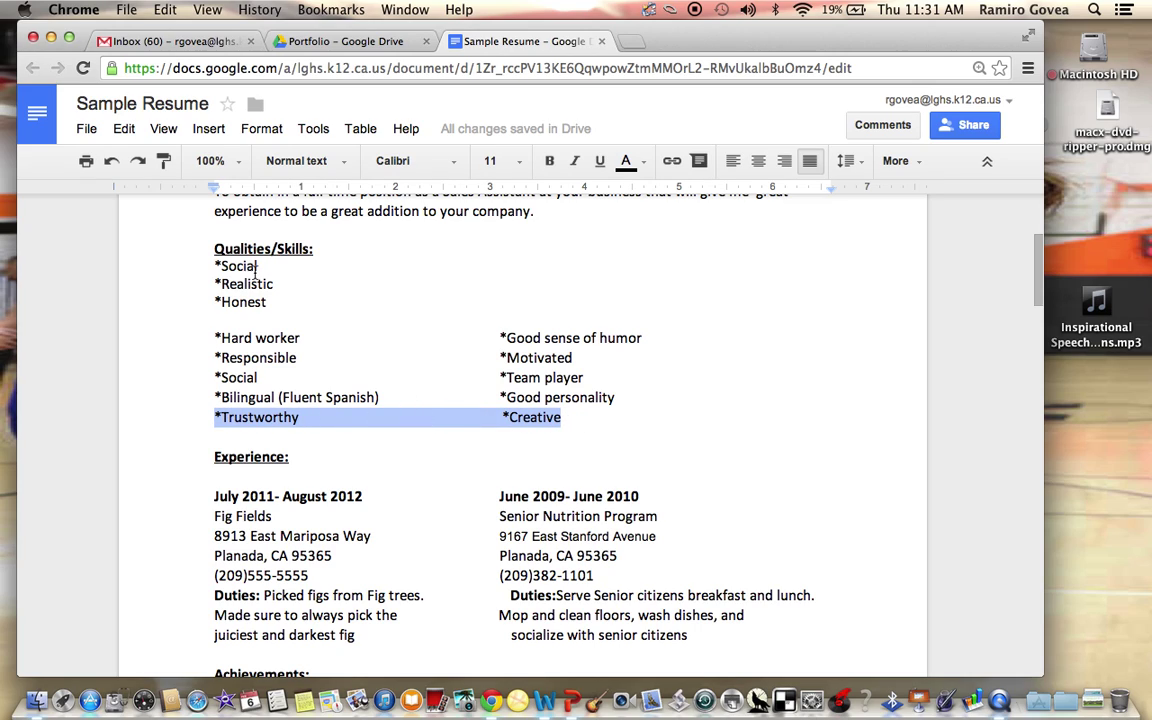
left_click_drag(217, 268, 268, 303)
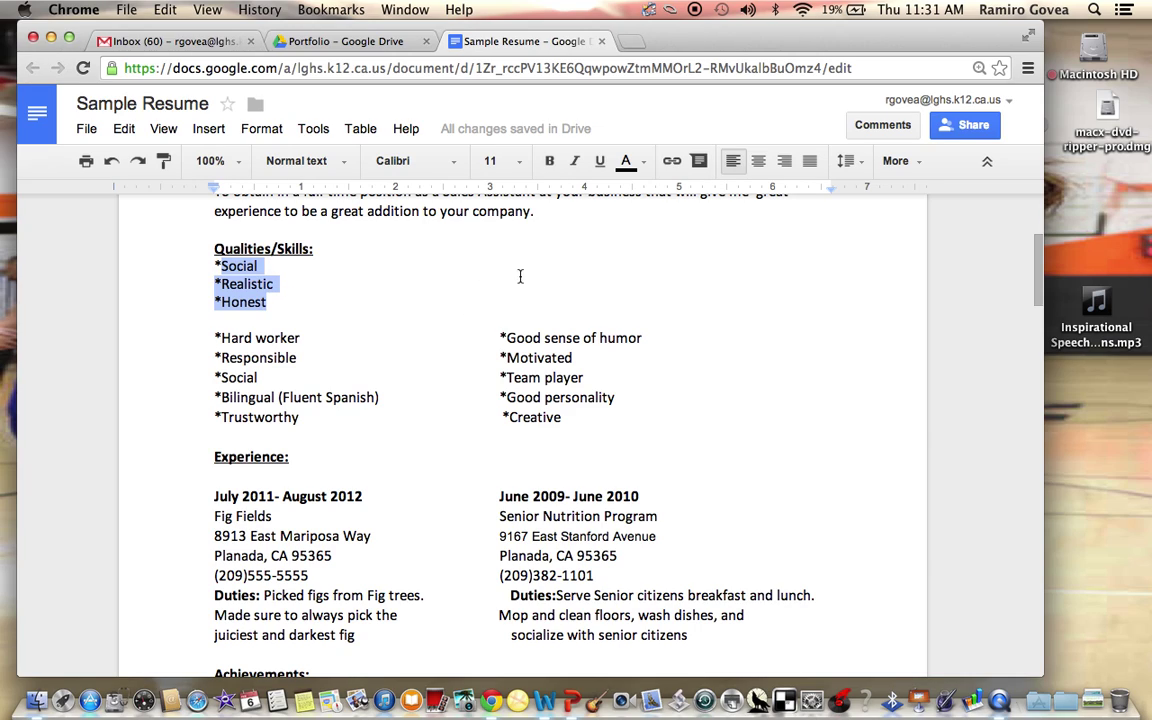
Tab over on each new line and type a right column of *Social, *Realistic, *Realistic
left_click(267, 267)
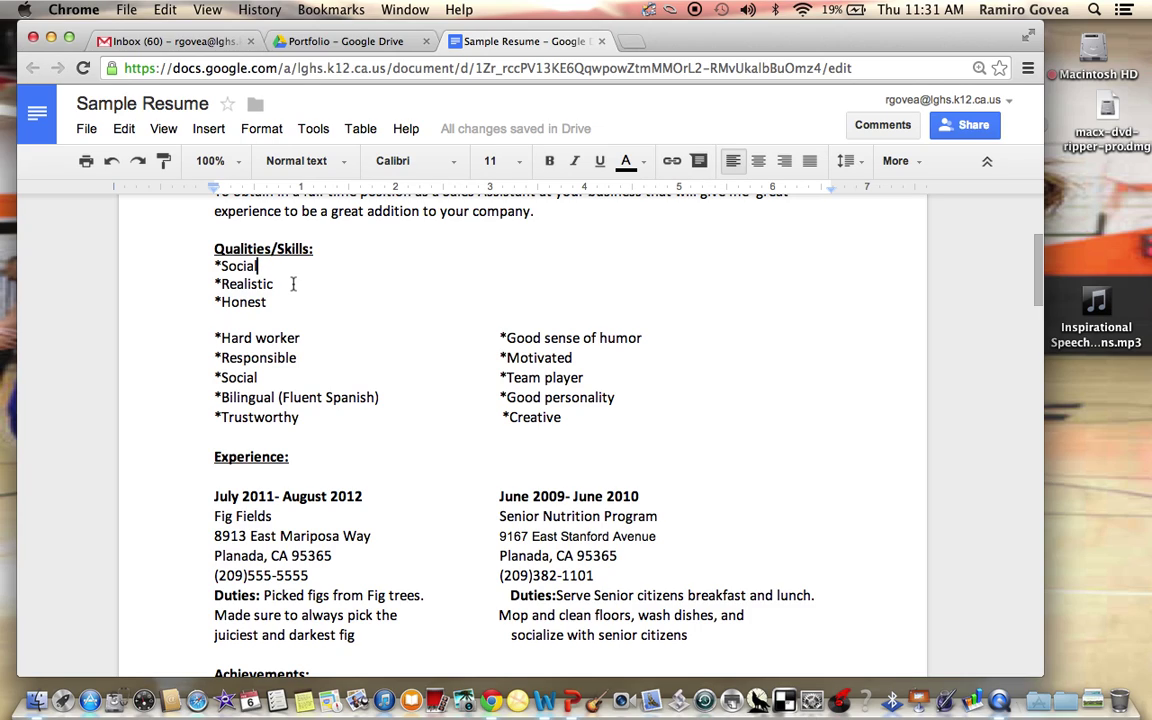
key("Tab")
key("Tab")
key("Tab")
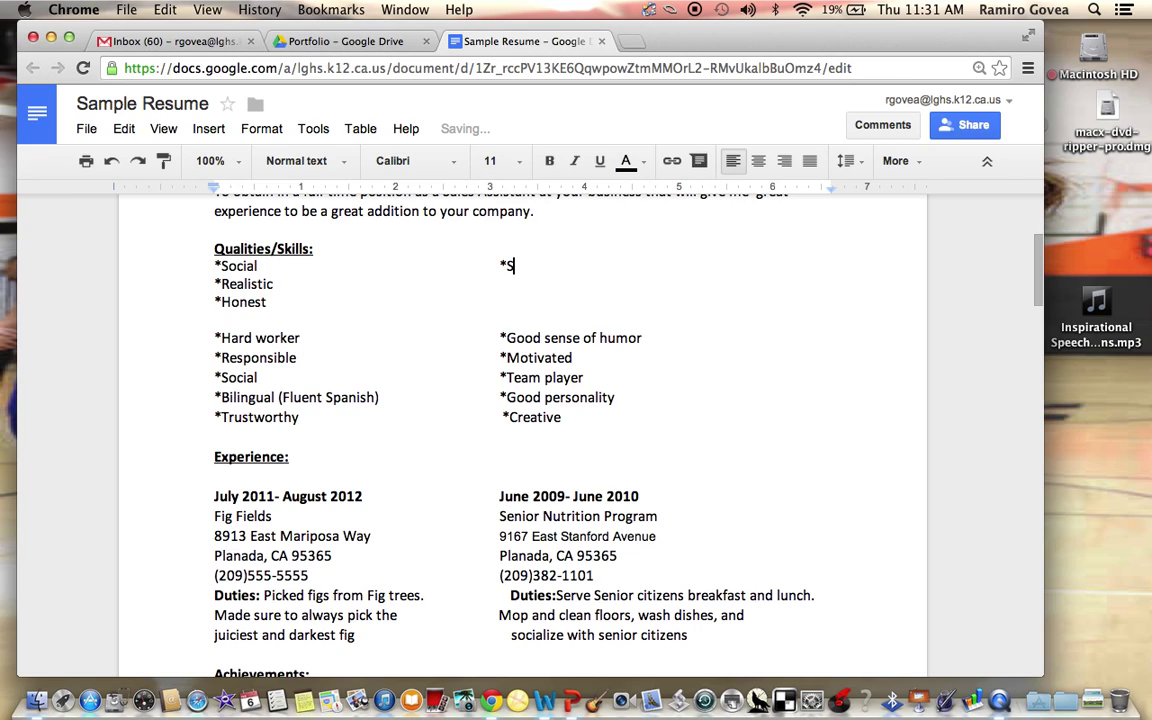
type("*Social")
left_click(277, 284)
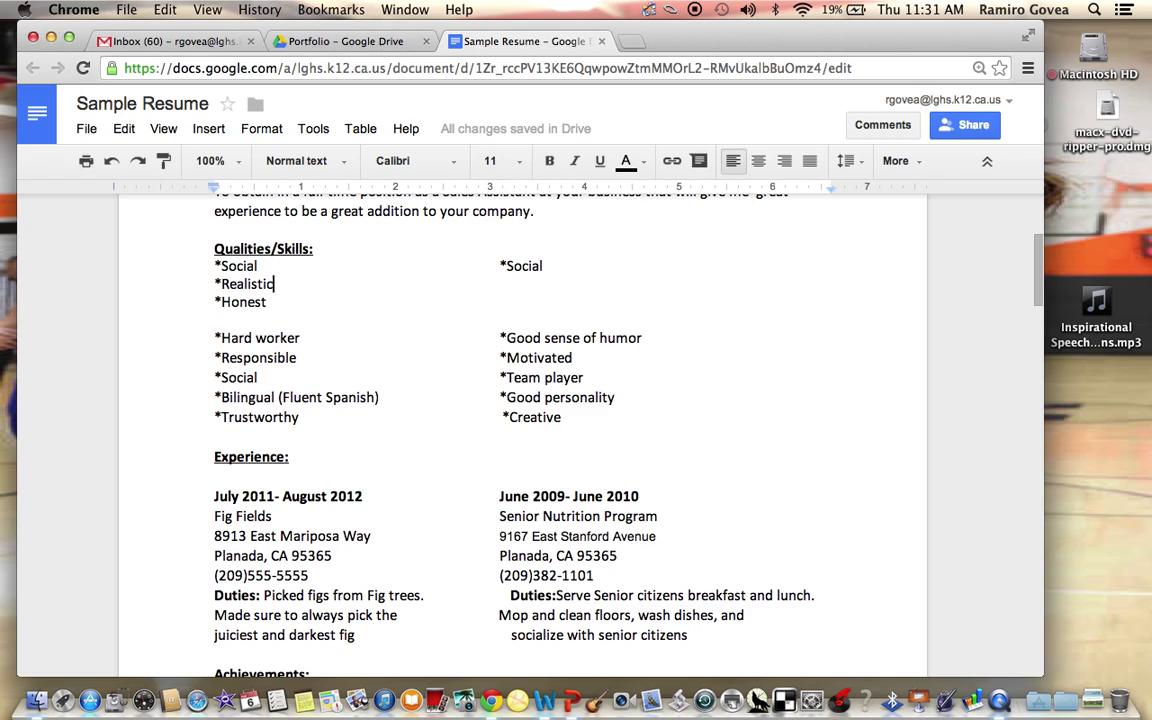
key("Tab")
key("Tab")
key("Tab")
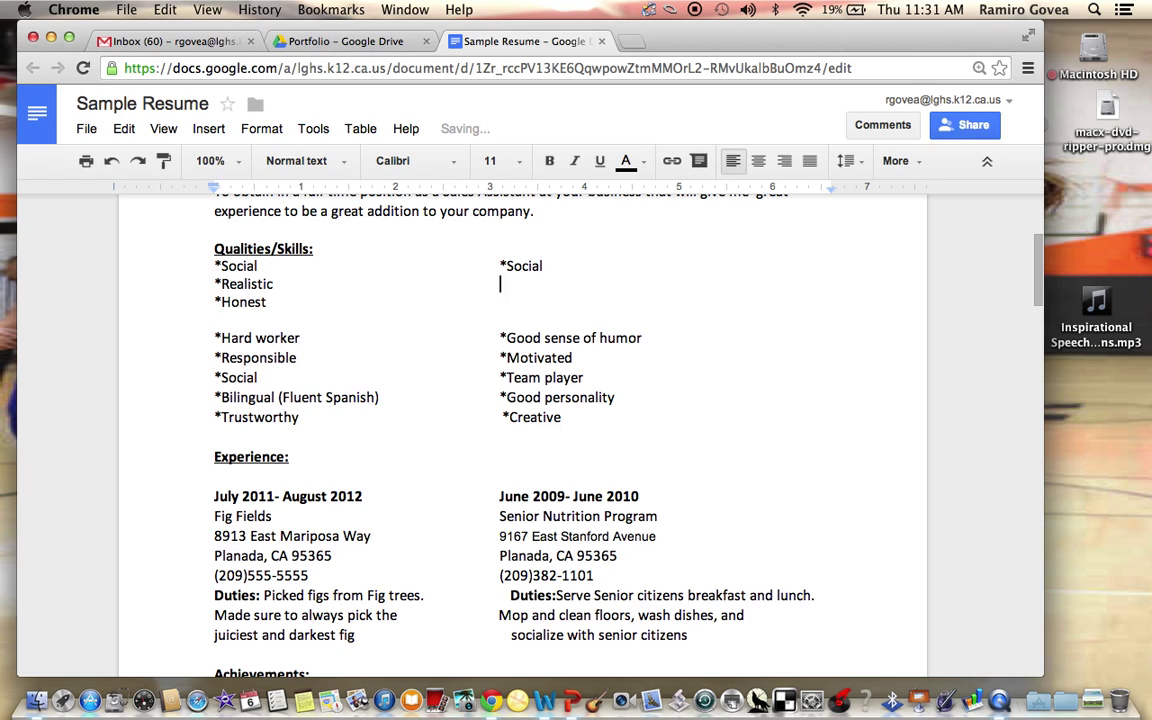
type("*Realistic")
key("Tab")
key("Tab")
key("Tab")
key("Tab")
key("Tab")
type("*Realis")
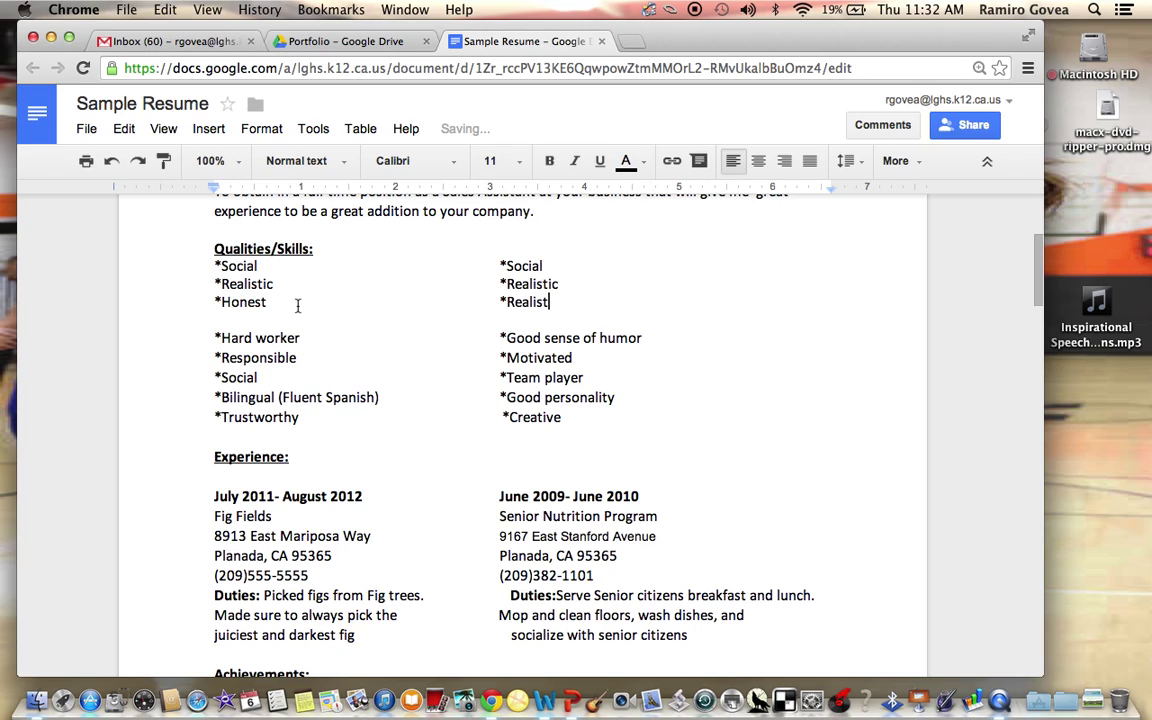
key("BackSpace")
type("stic")
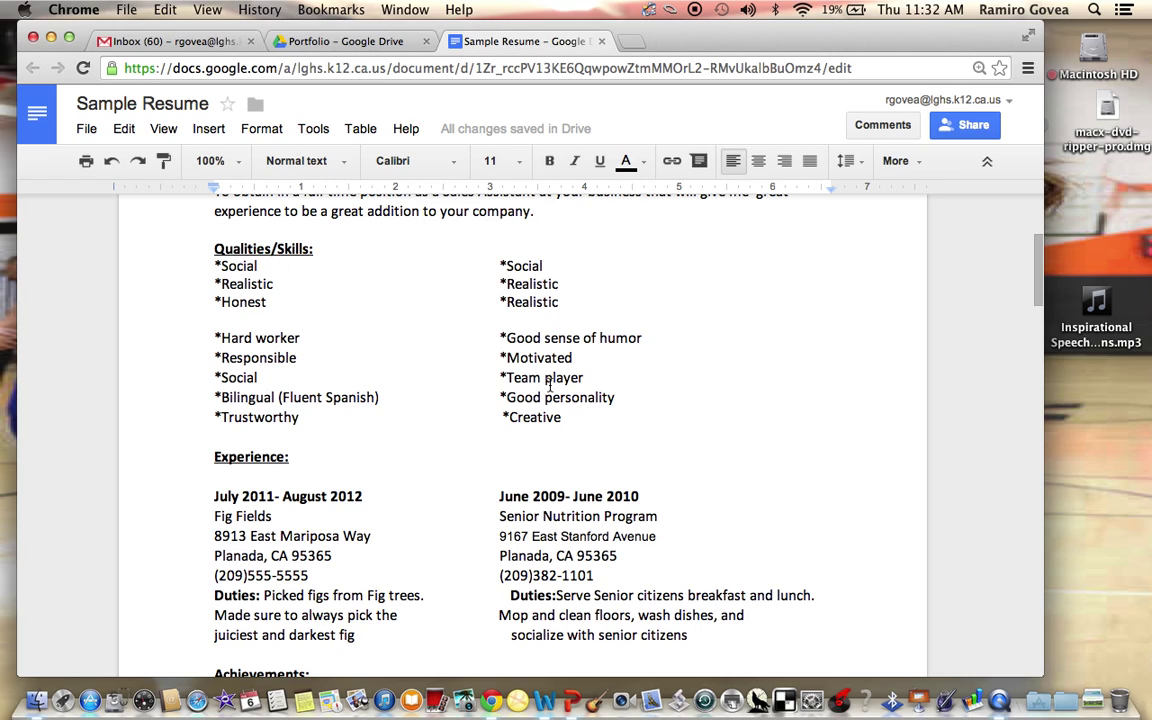
Delete the three practice skill lines
left_click_drag(561, 418, 214, 322)
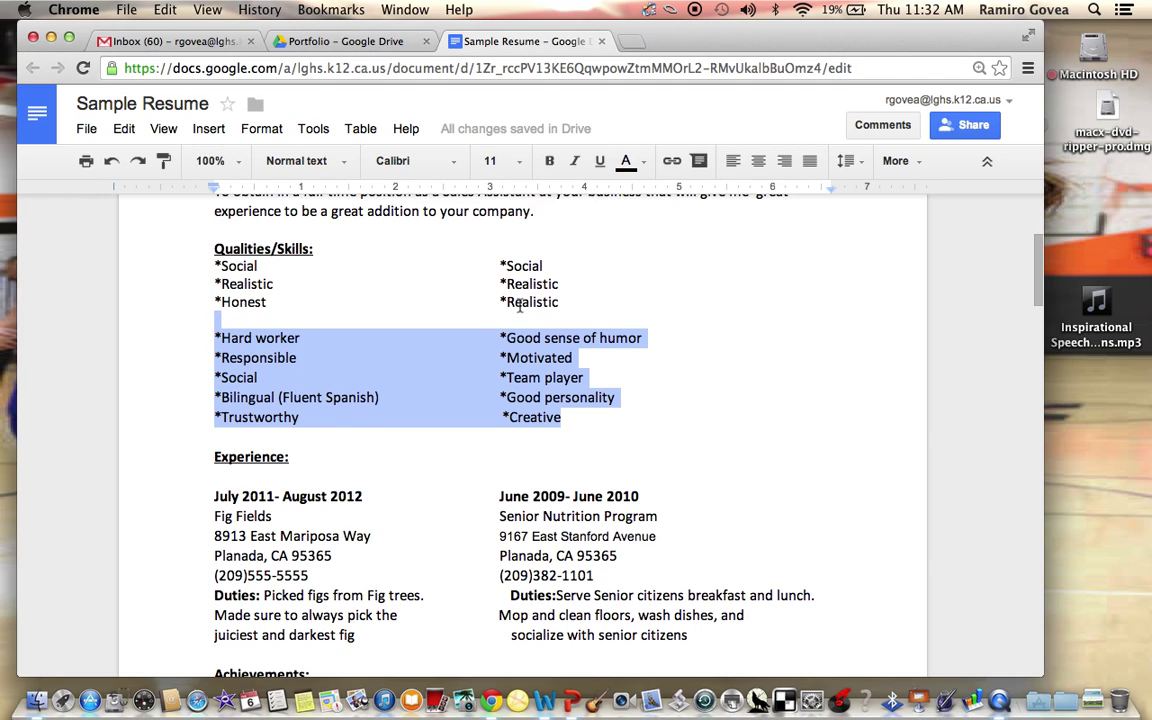
left_click_drag(591, 303, 205, 266)
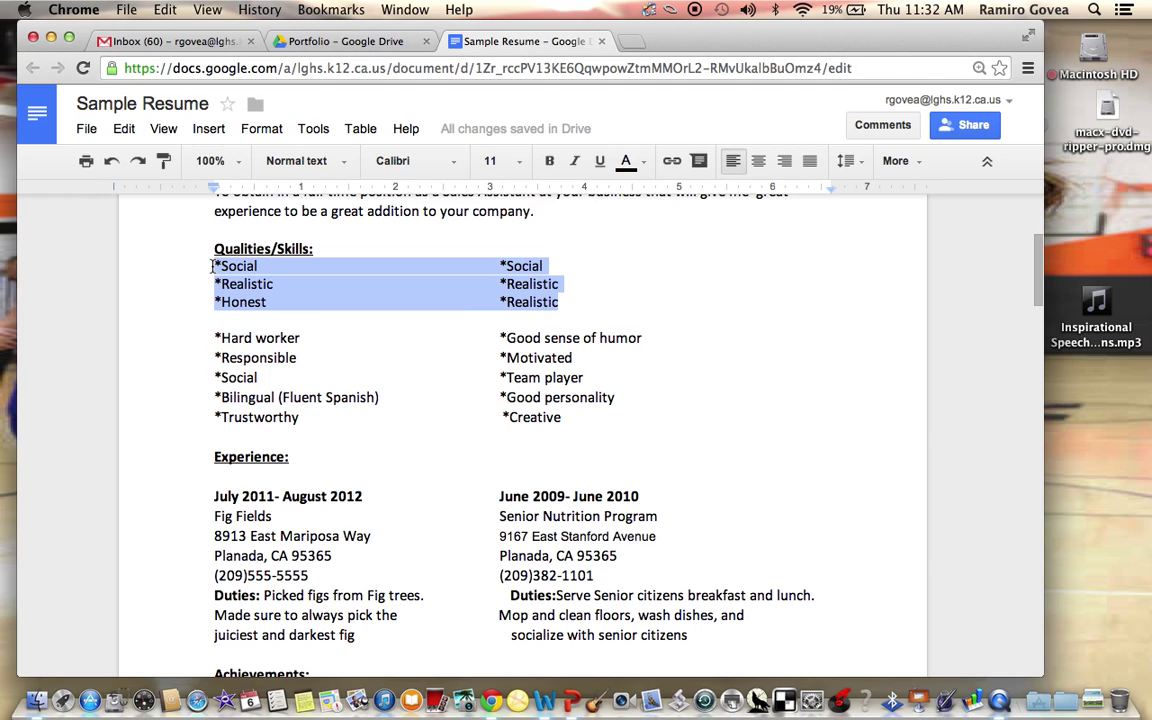
key("BackSpace")
key("BackSpace")
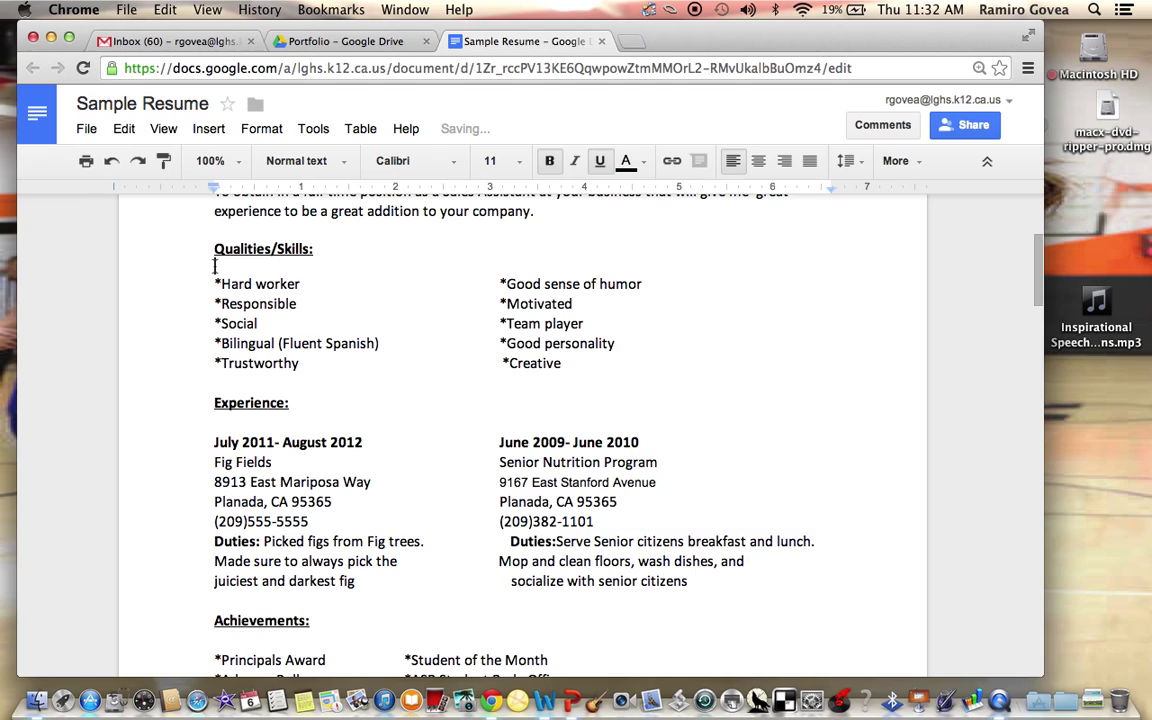
Remove the extra indent before the second Duties: line
scroll(270, 360, "down", 2)
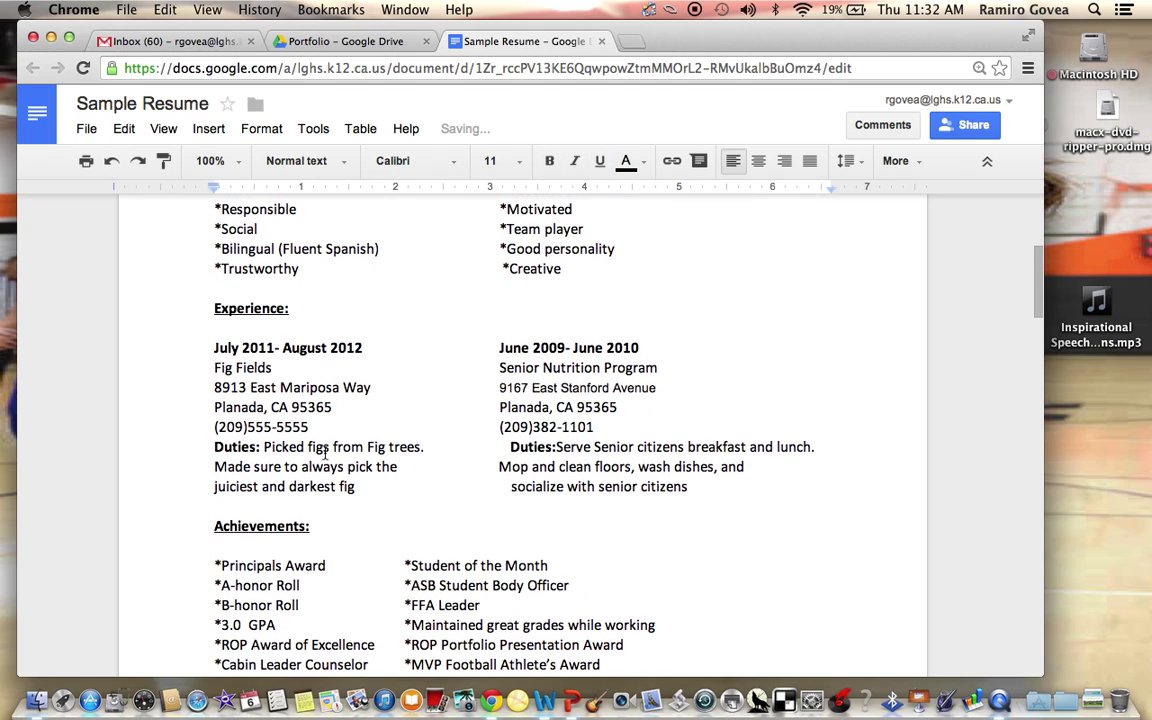
left_click(509, 447)
key("BackSpace")
key("BackSpace")
key("BackSpace")
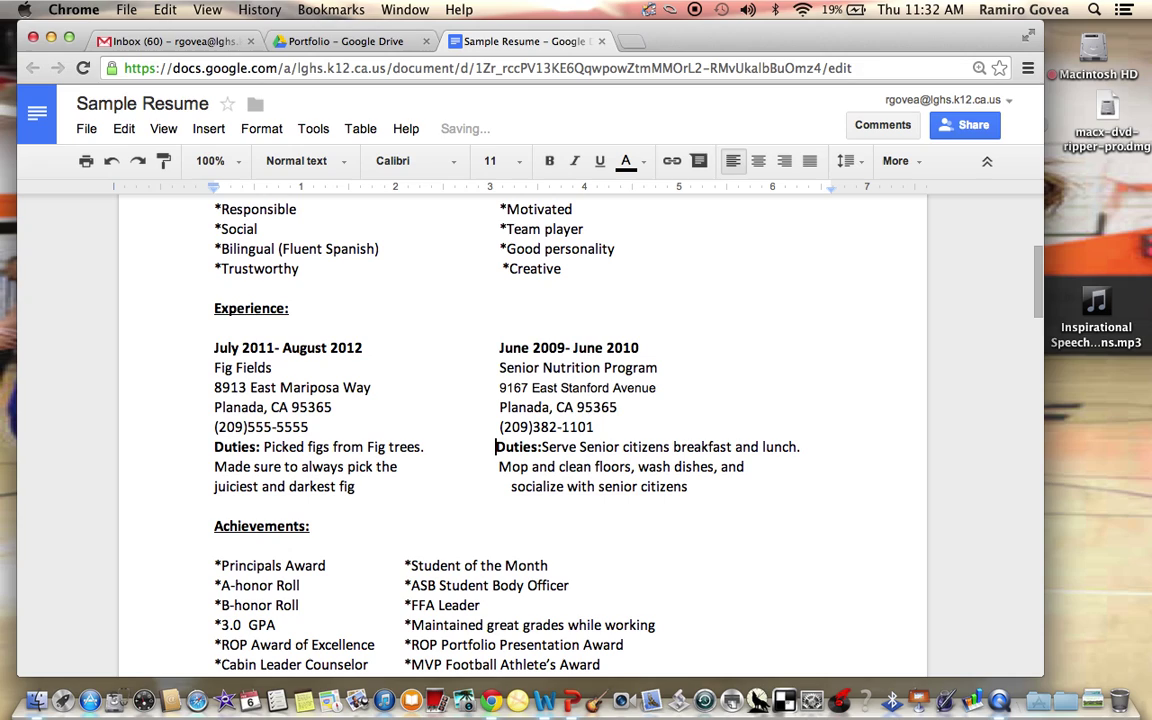
Prepare the empty line under Experience: with bold turned off
left_click_drag(200, 340, 706, 500)
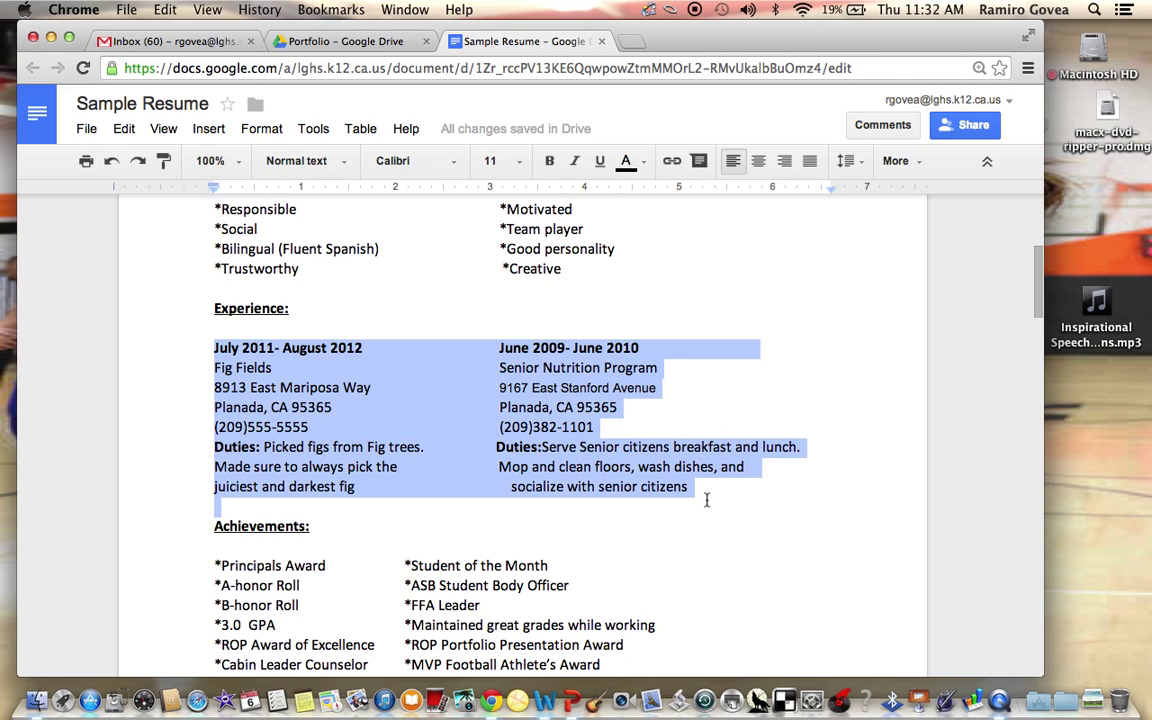
left_click(244, 328)
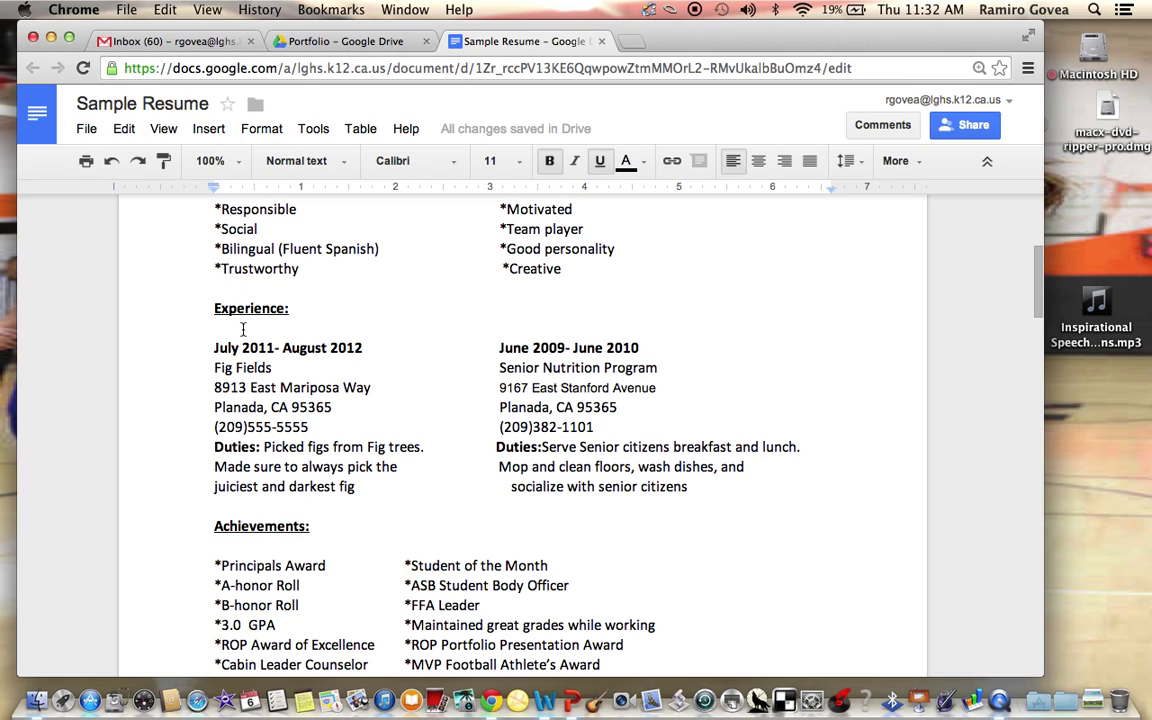
type("July")
key("BackSpace")
key("BackSpace")
key("BackSpace")
key("BackSpace")
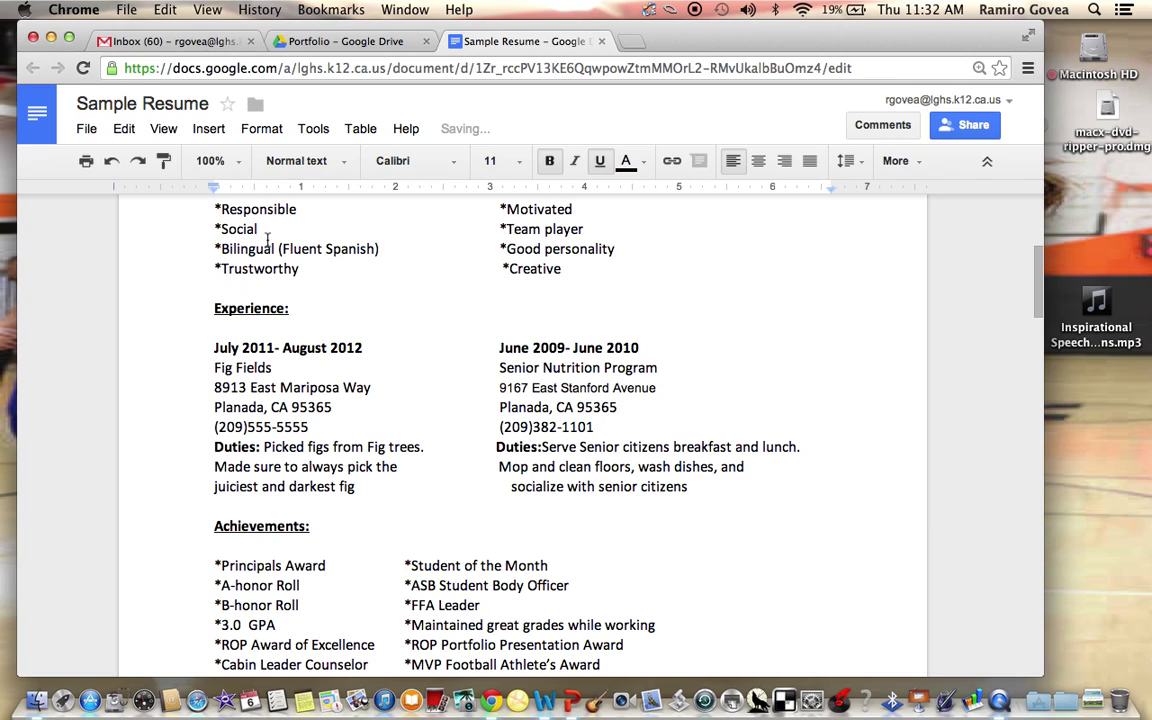
left_click(551, 165)
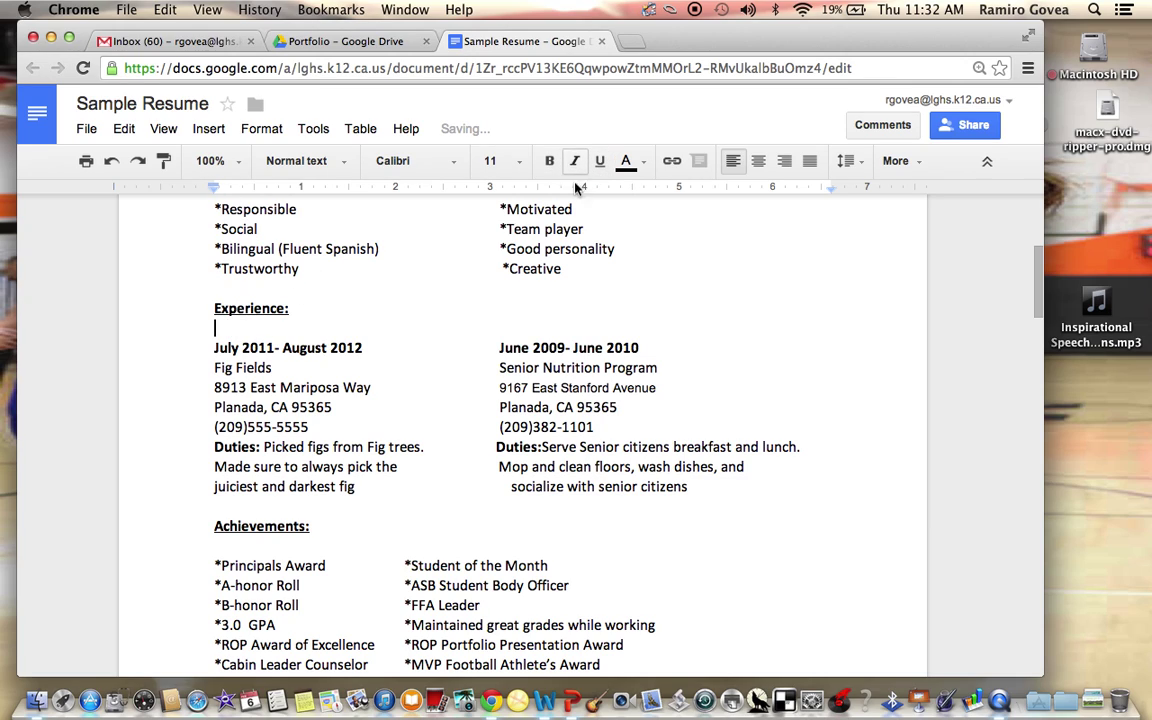
Type 'July 2001- August 2011' under Experience: with 'June 2009- June 2010' tab-aligned beside it
key("Return")
key("Return")
key("Return")
key("Return")
key("Return")
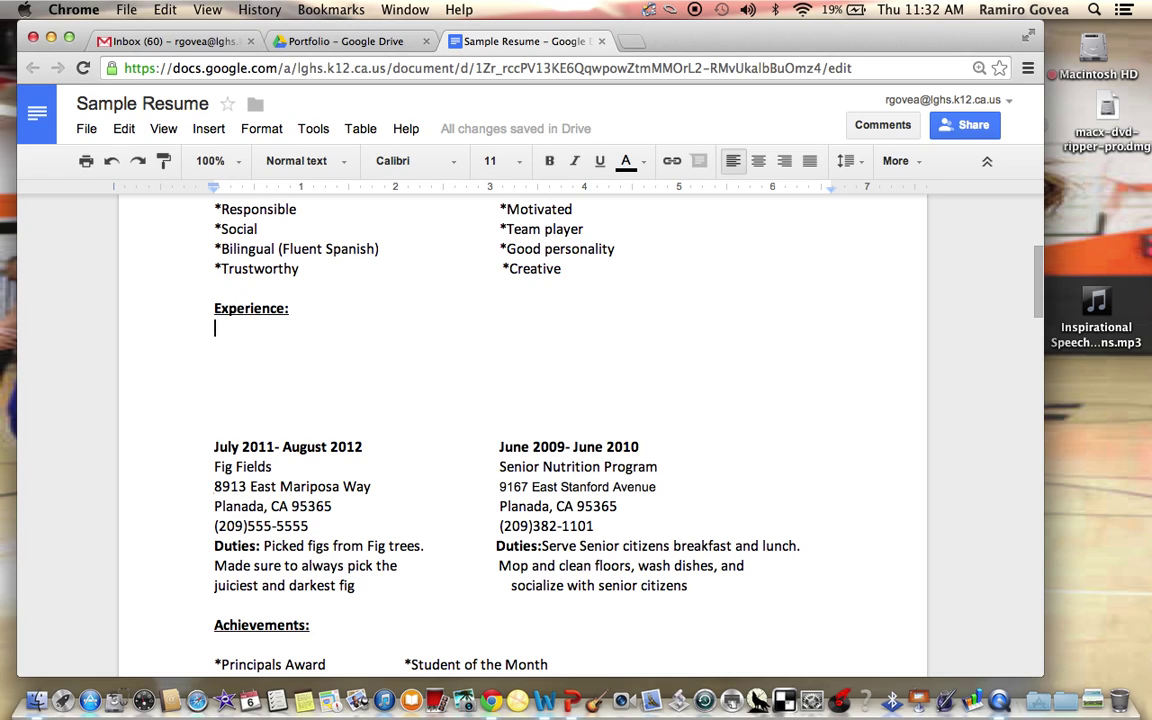
type("July 2001")
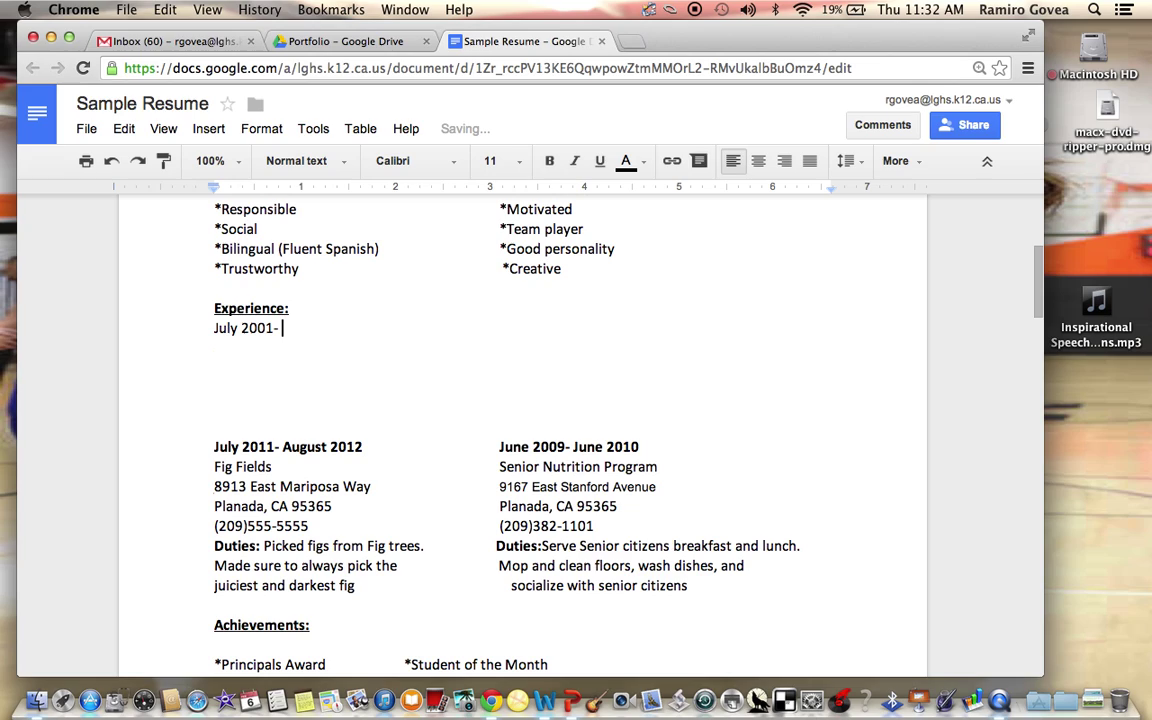
type("- August ")
type("2009")
key("BackSpace")
key("BackSpace")
type("11")
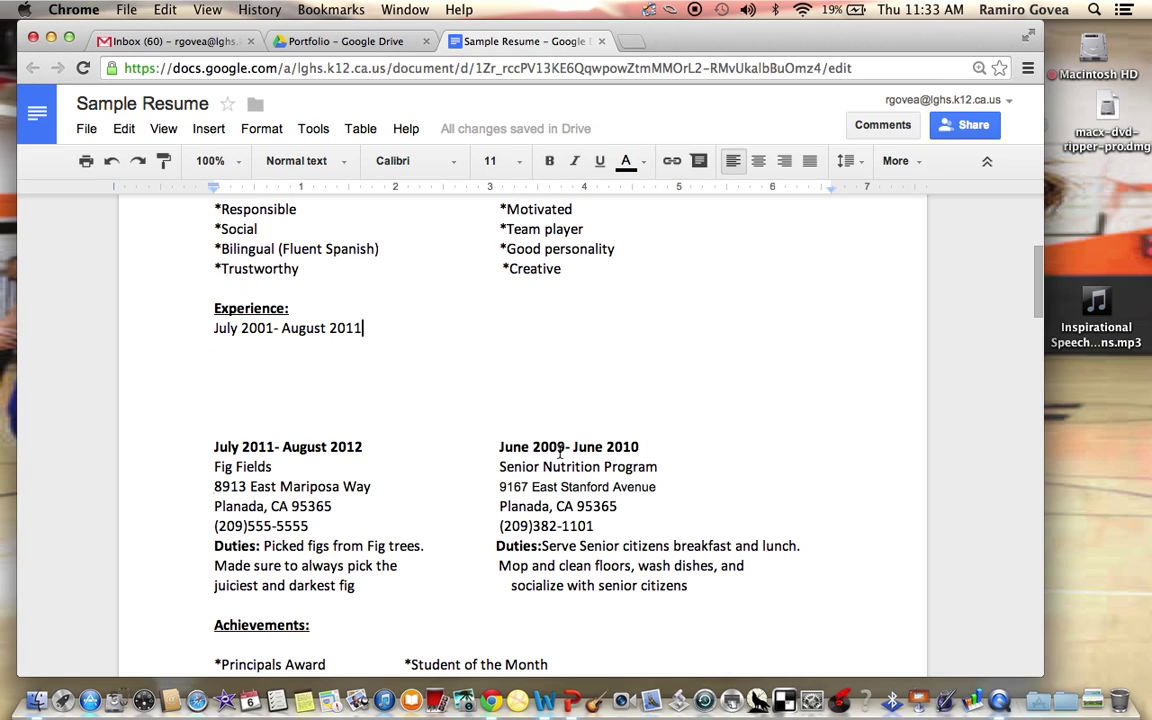
key("Tab")
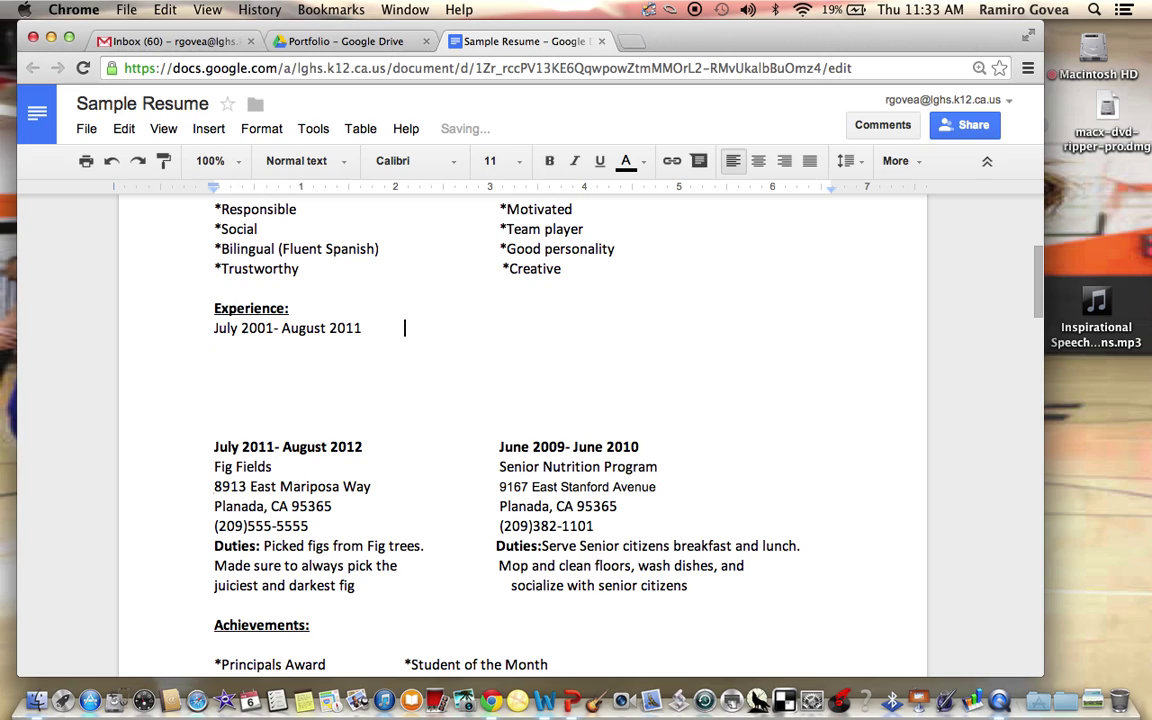
key("Tab")
key("Tab")
type("June")
type("e")
key("BackSpace")
type("2009- June")
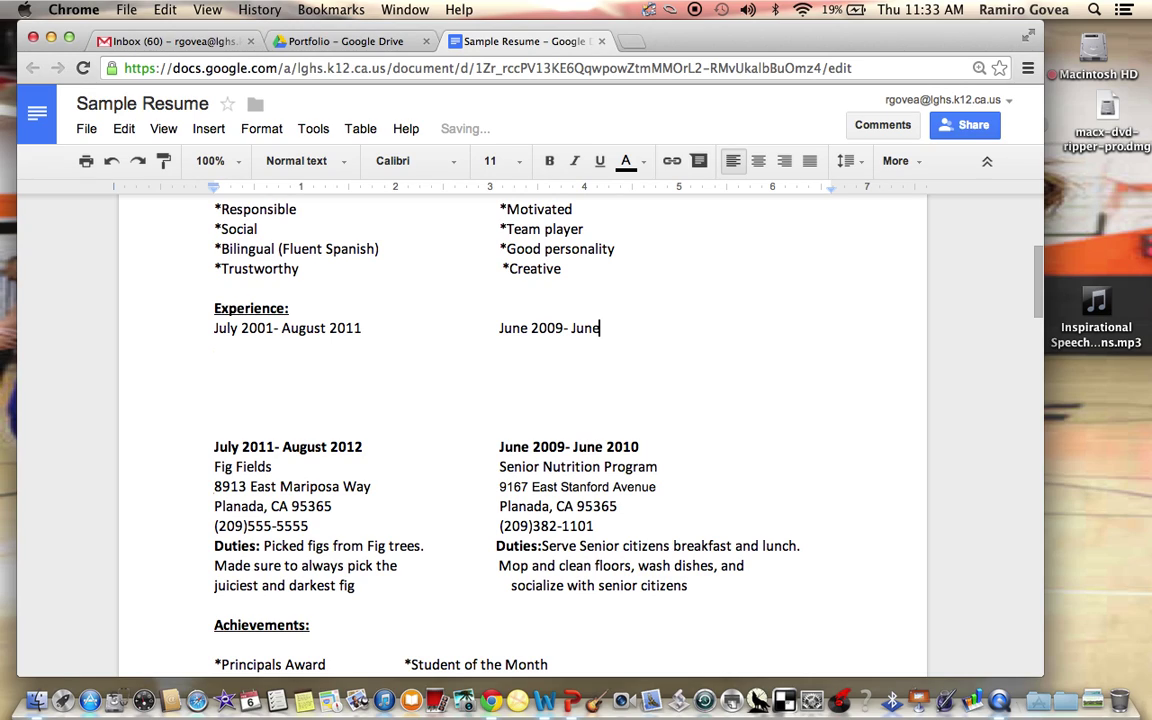
type(" 2010")
Add the job titles Volunteer and Nurse below the date line
key("Return")
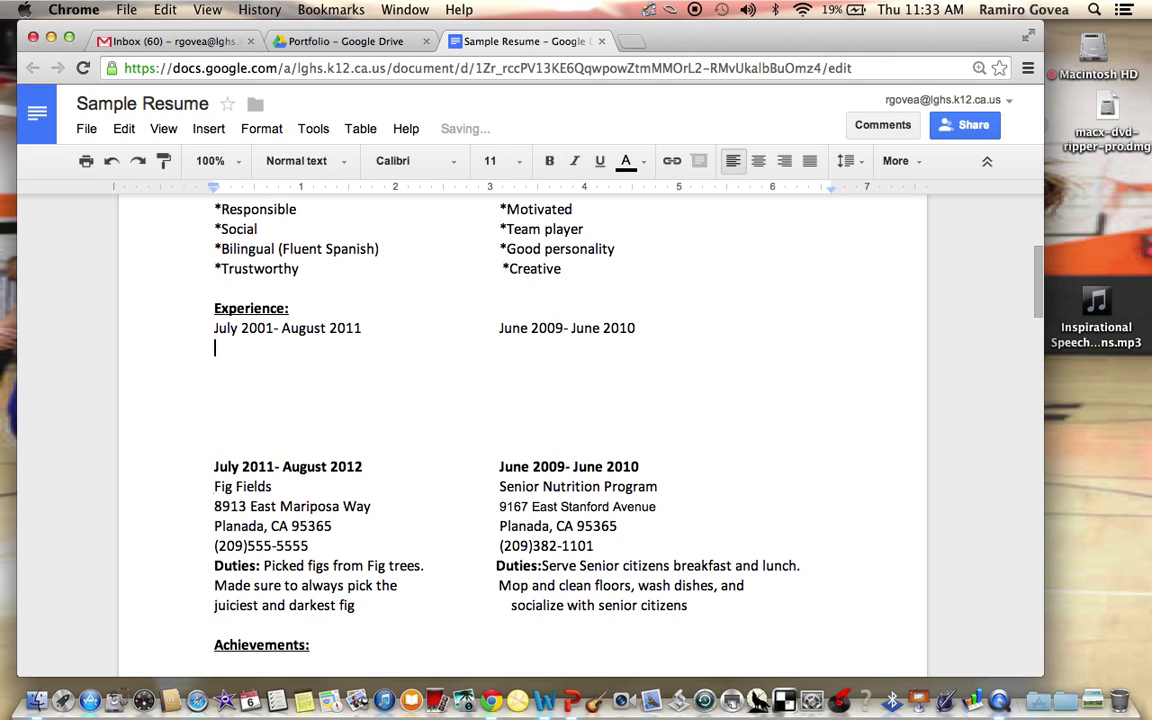
type("Volunteer")
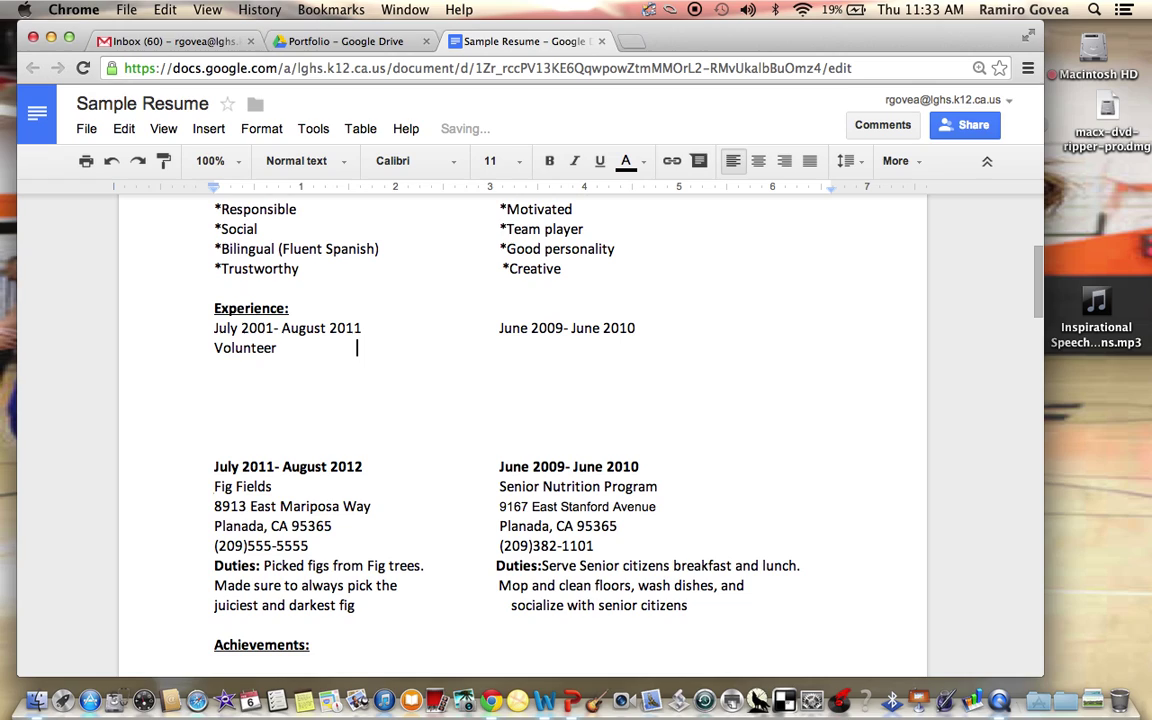
left_click(500, 348)
type("Nurse")
key("Return")
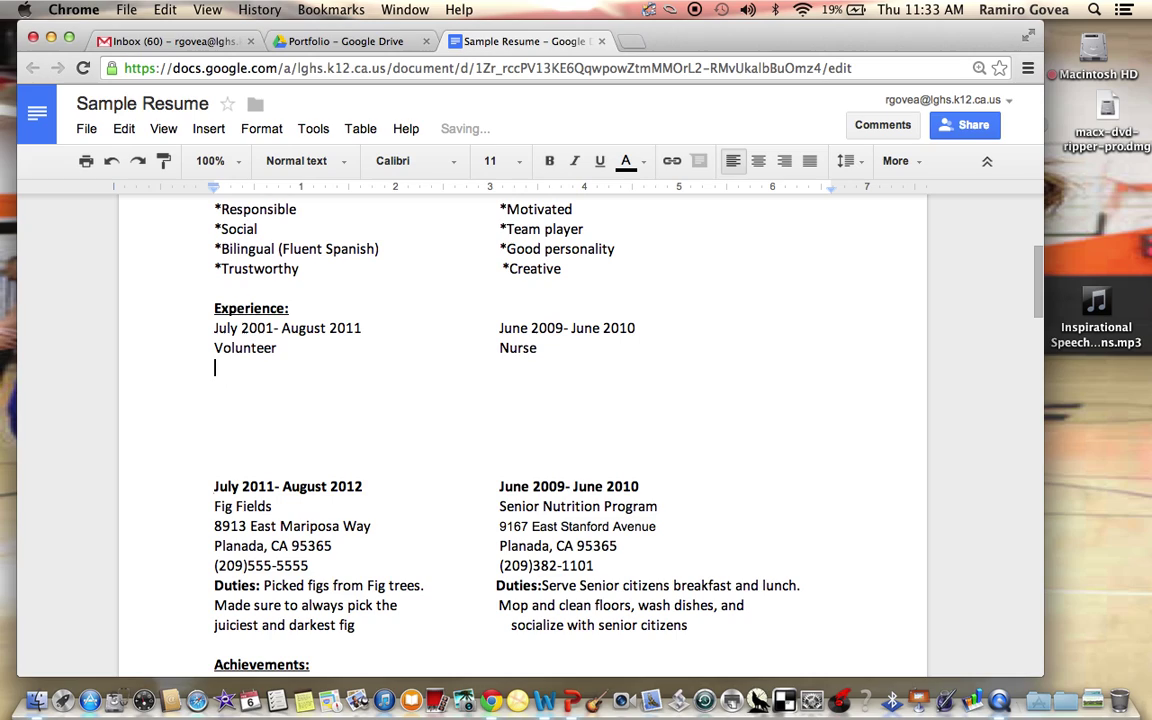
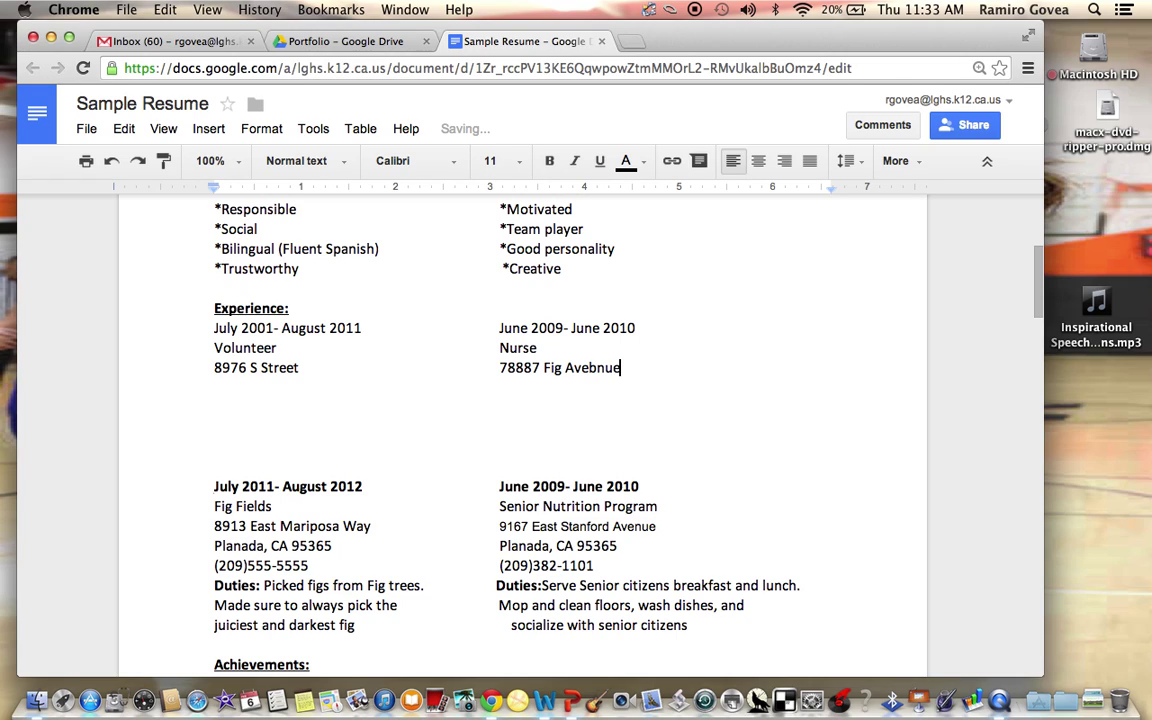
type("nu")
key("BackSpace")
key("BackSpace")
key("BackSpace")
type("nue")
Add city lines Merced, CA 9877 and Planada, CA 98879, fixing the Merced typo
key("Return")
type("Me")
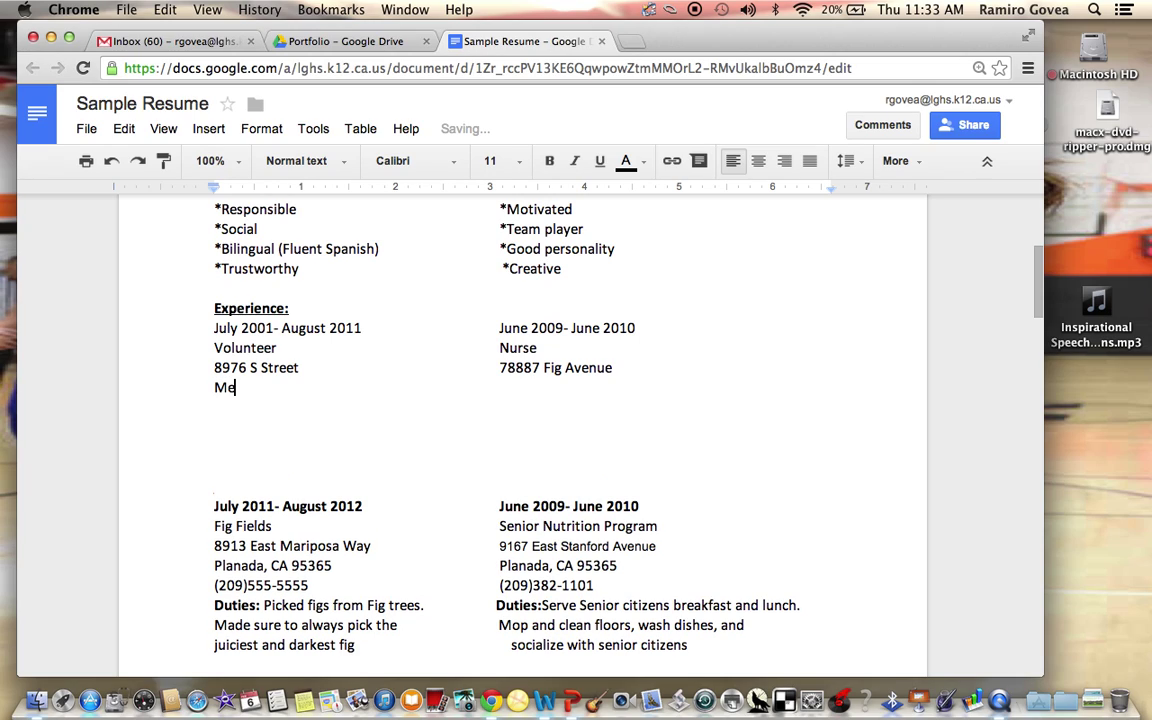
type("reced, CA 9877")
key("Tab")
key("Tab")
key("Tab")
key("Tab")
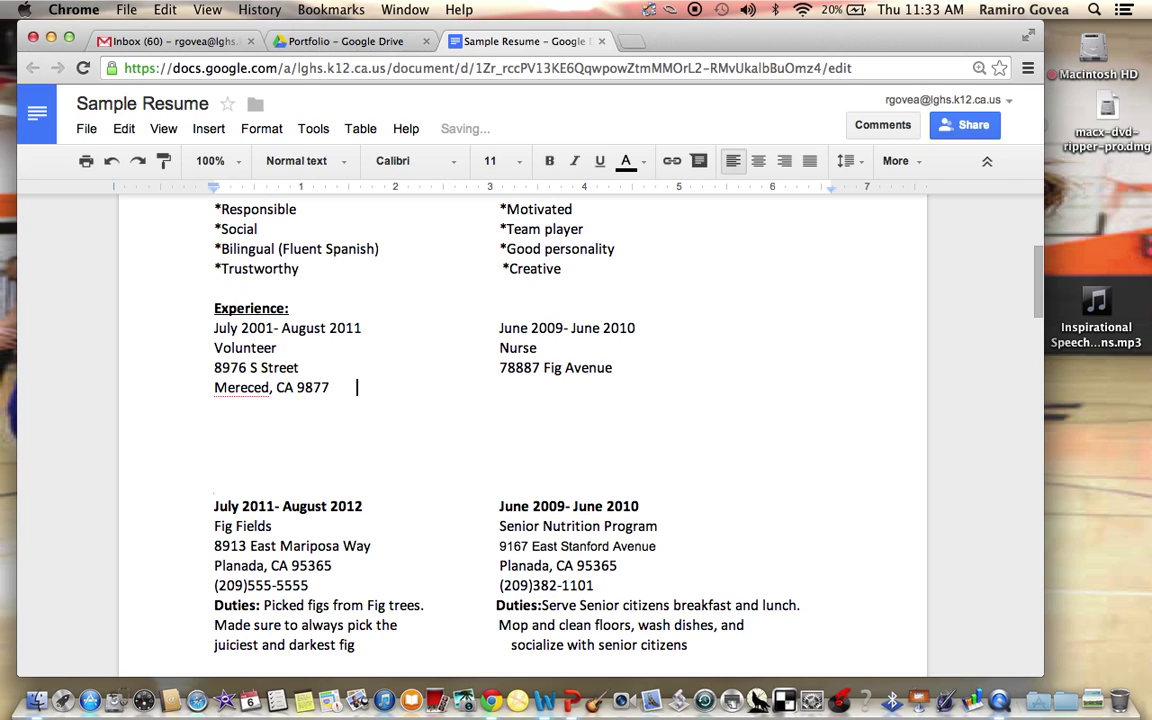
type("Planada, CA 9887")
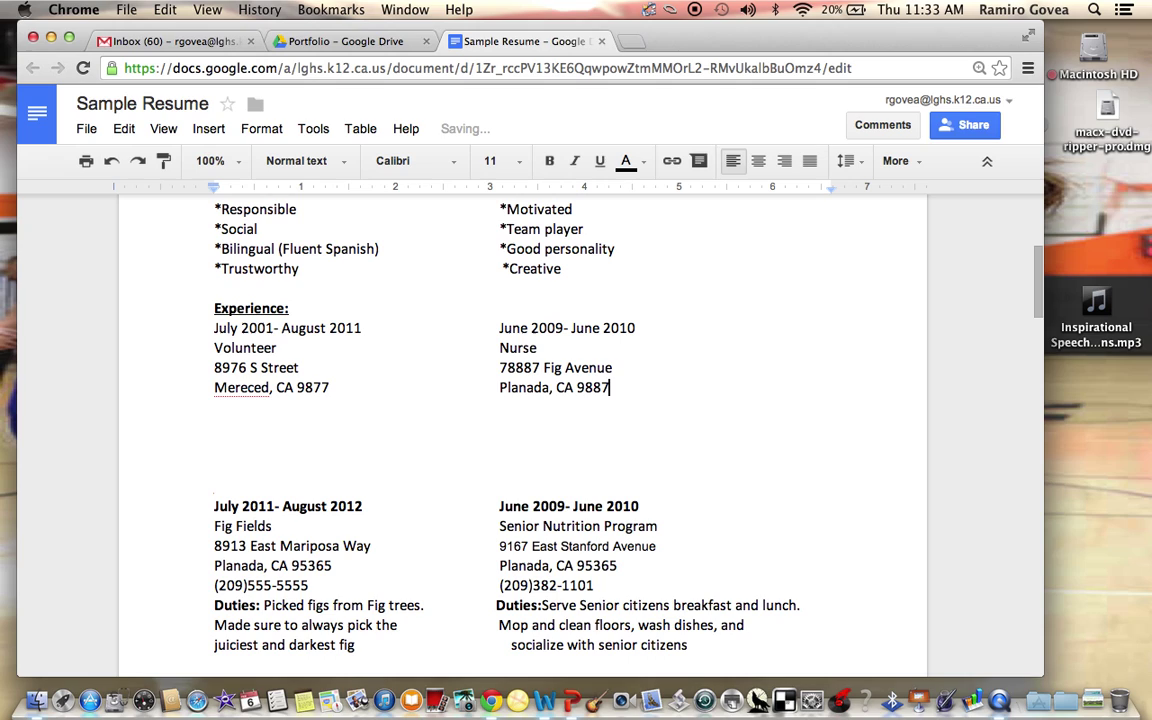
type("9")
key("Return")
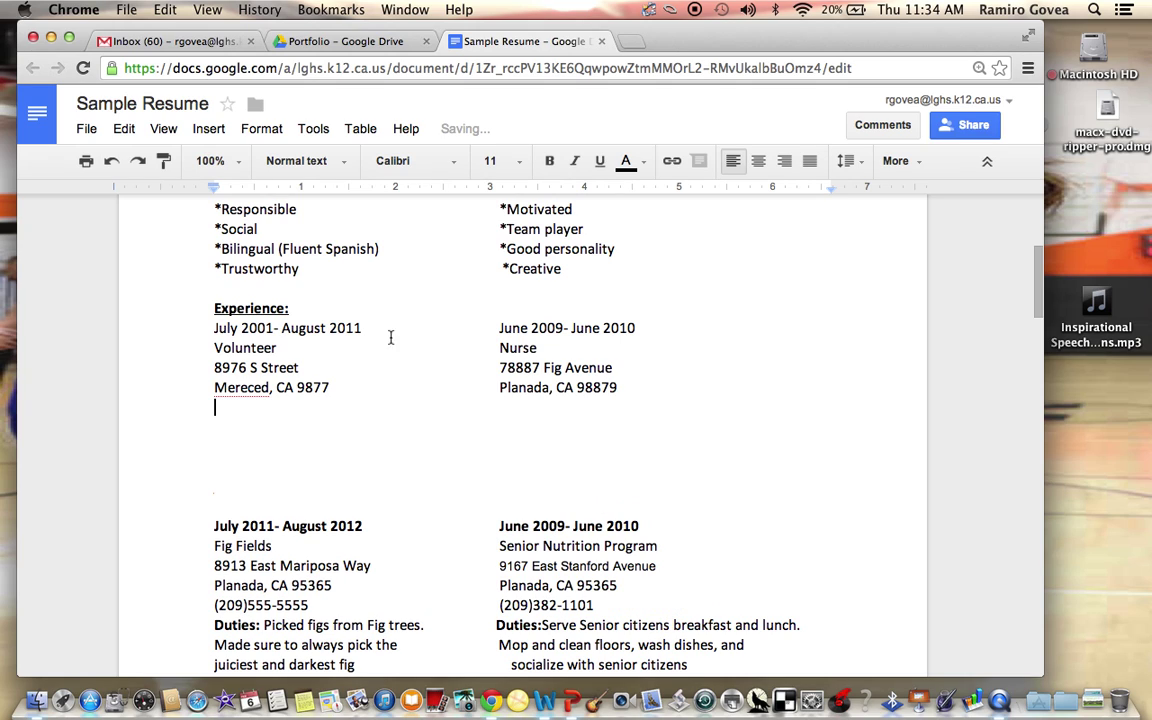
left_click(240, 388)
key("Delete")
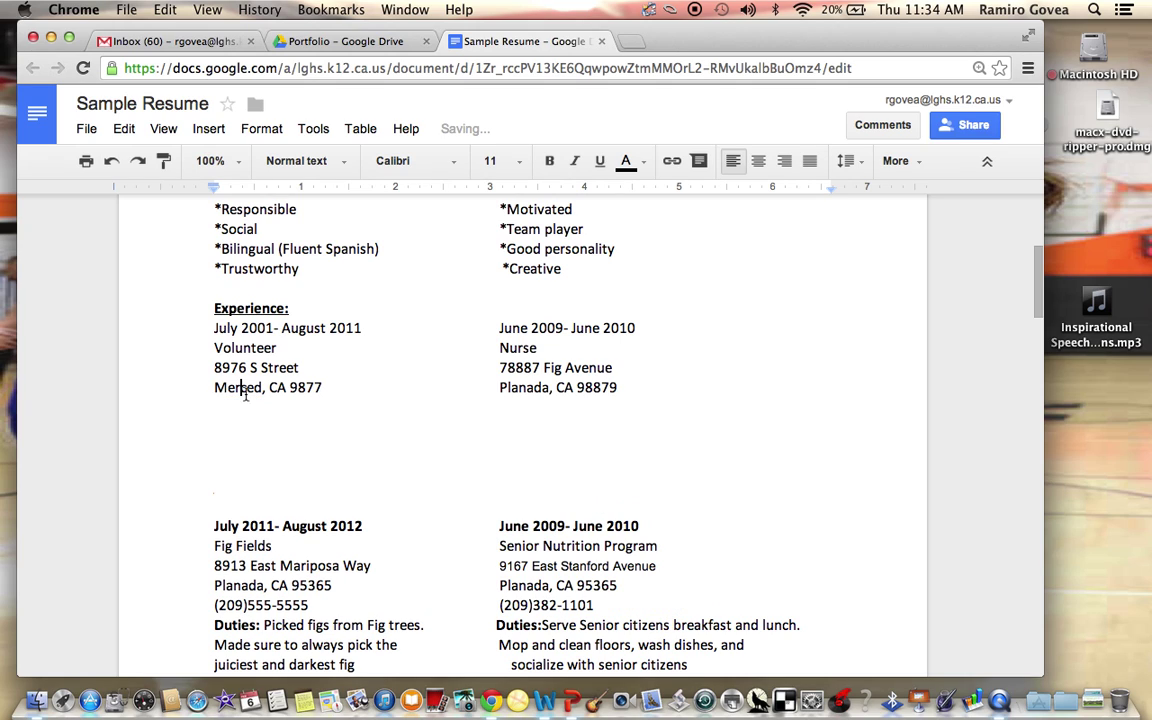
left_click(239, 412)
Type 'Duties: In charge of working with others' under the Volunteer address
scroll(362, 445, "down", 2)
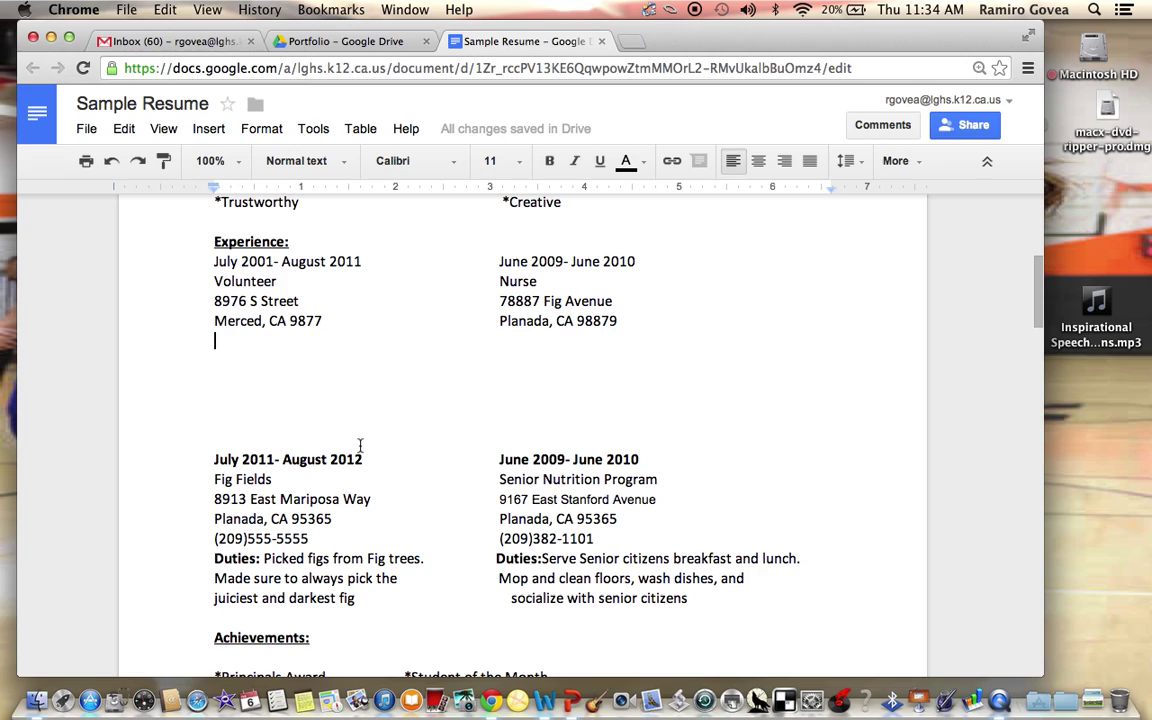
type("Du")
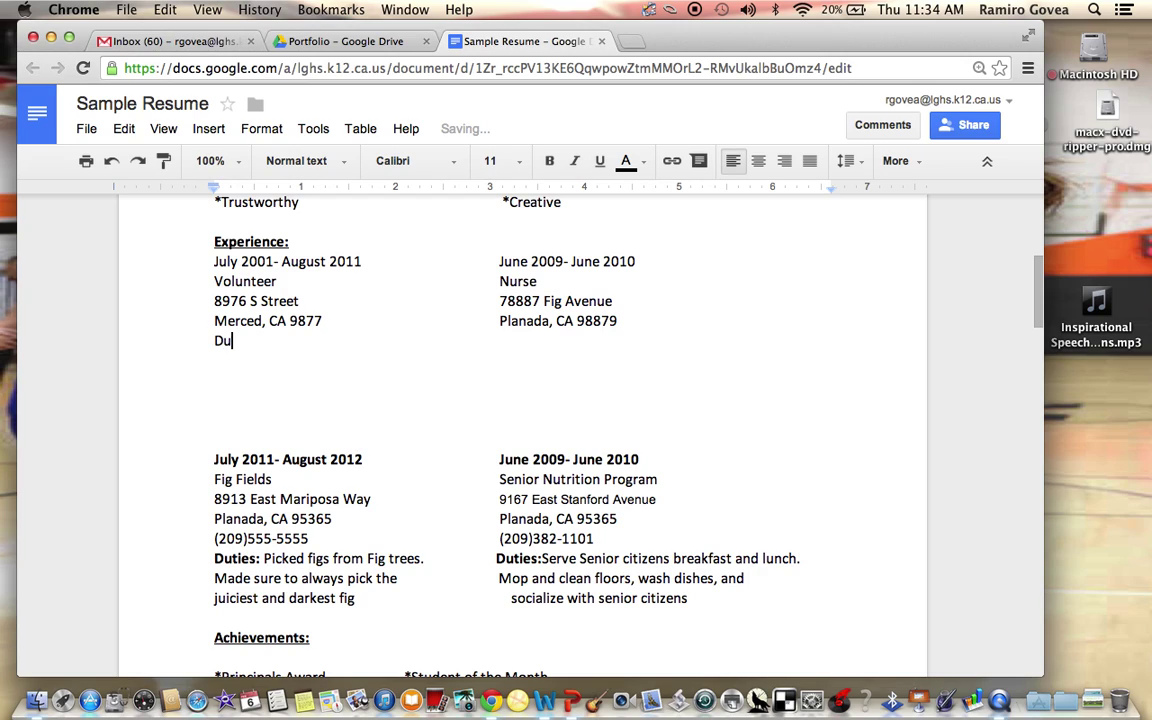
type("tios:")
type(" I am")
key("BackSpace")
key("BackSpace")
key("BackSpace")
type("n o")
key("BackSpace")
type("charge")
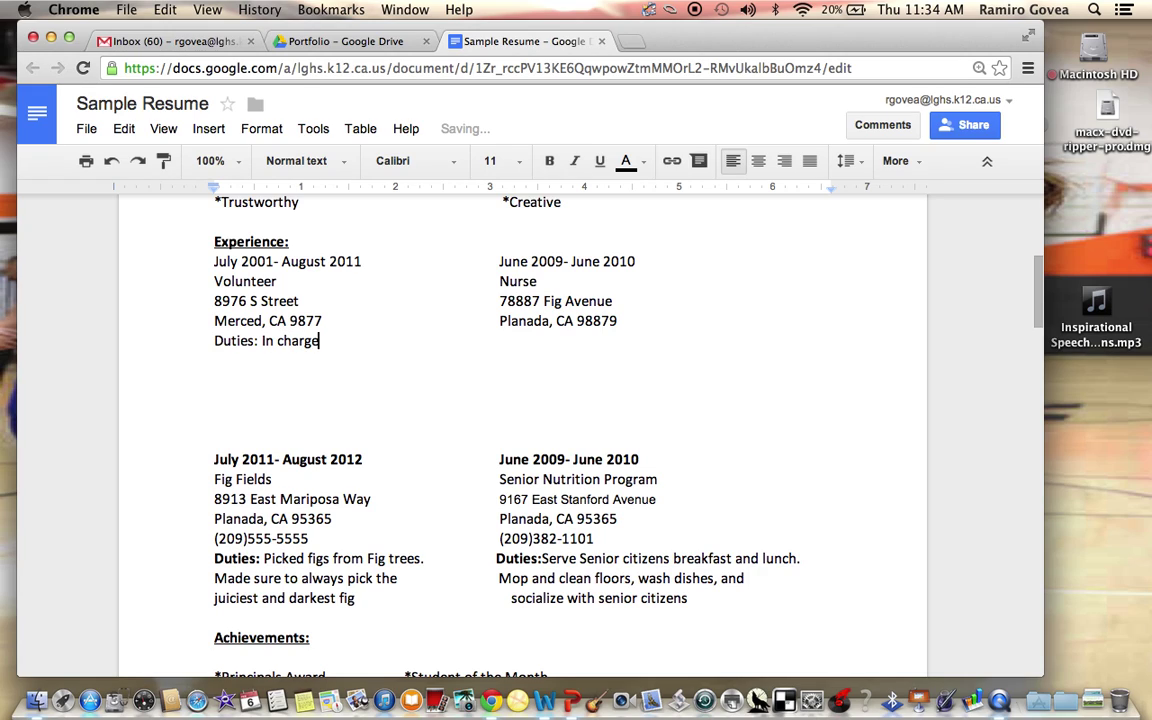
type(" of working with other")
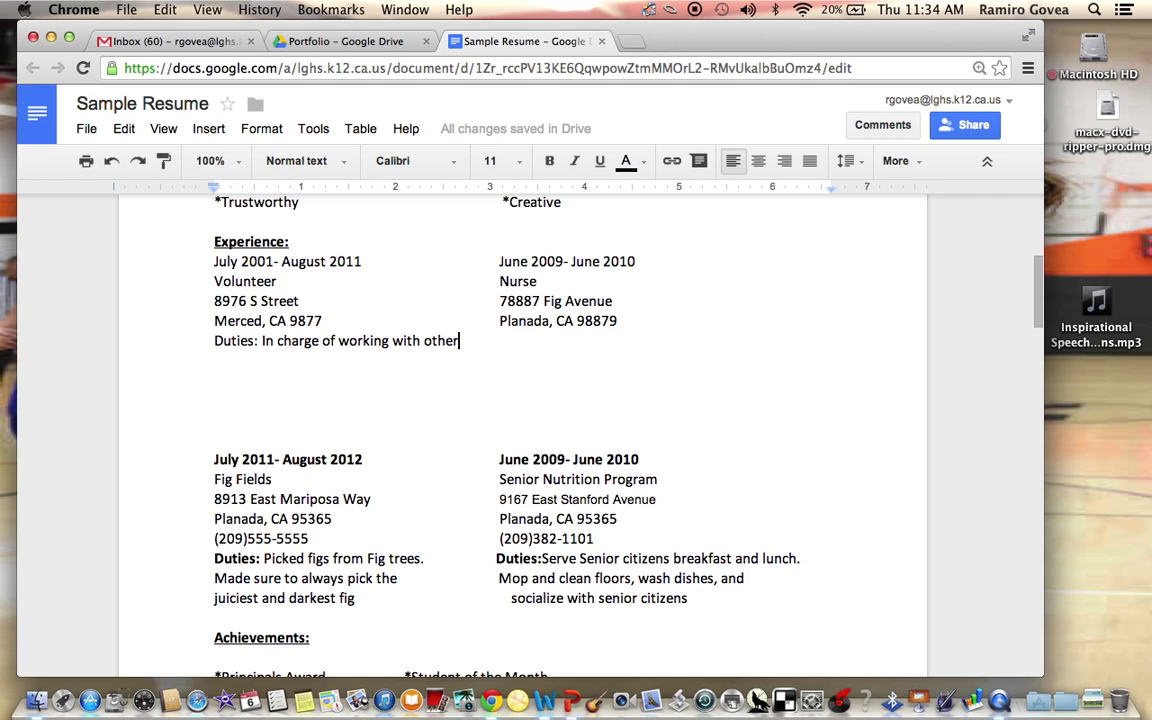
key("Return")
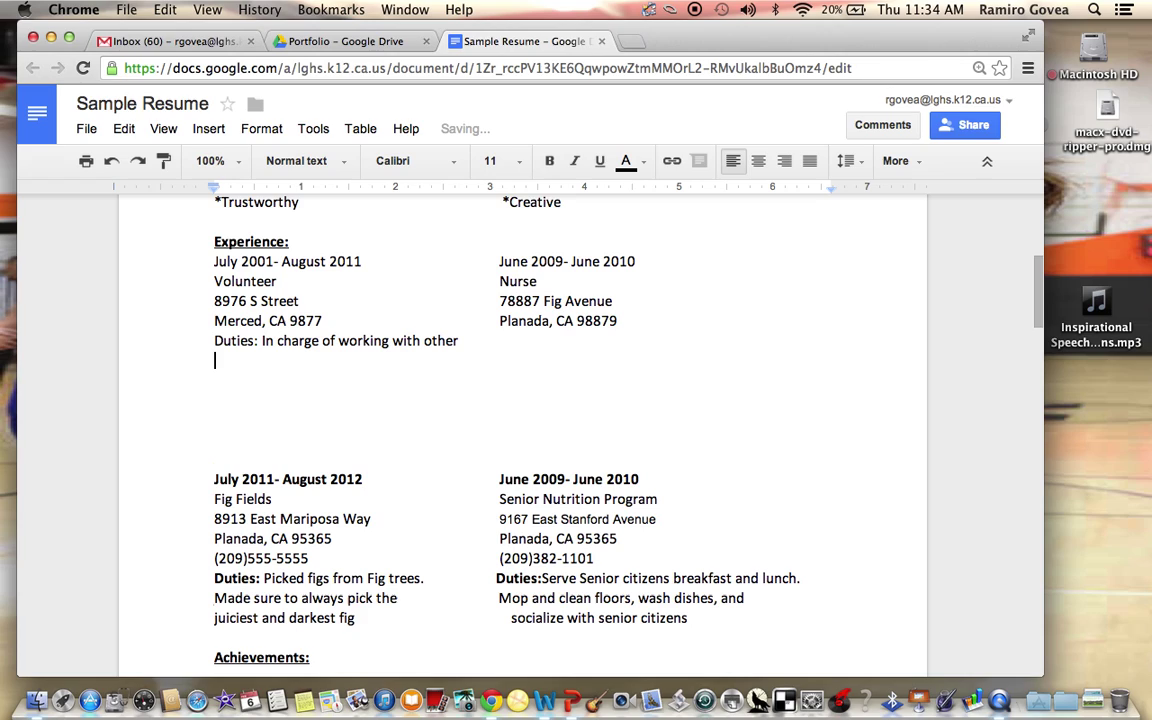
key("shift+Left")
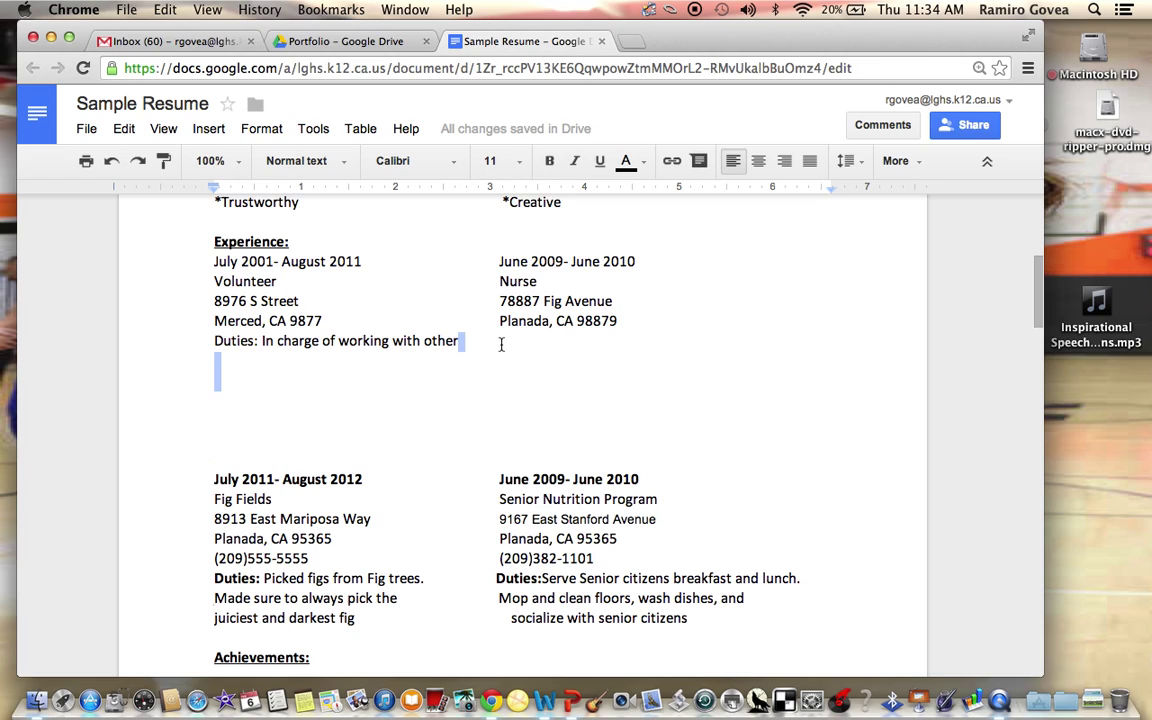
left_click(522, 340)
type("s")
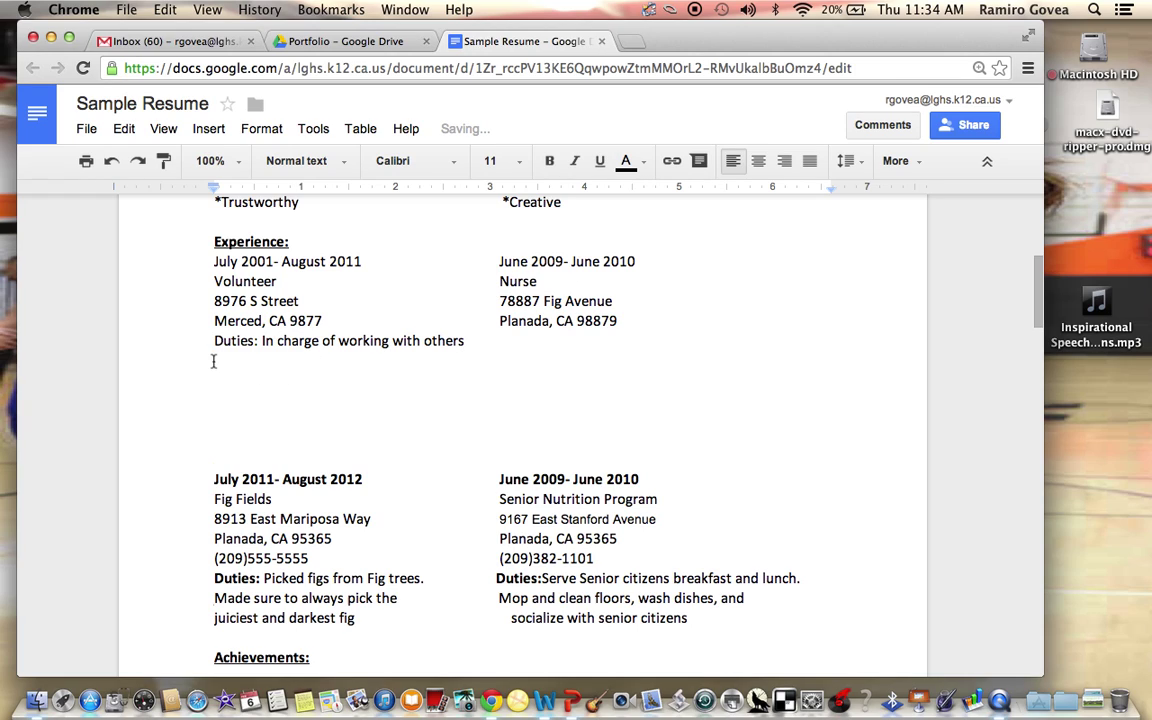
Continue the duties with 'in charge of money, etc' on the next line
left_click(213, 360)
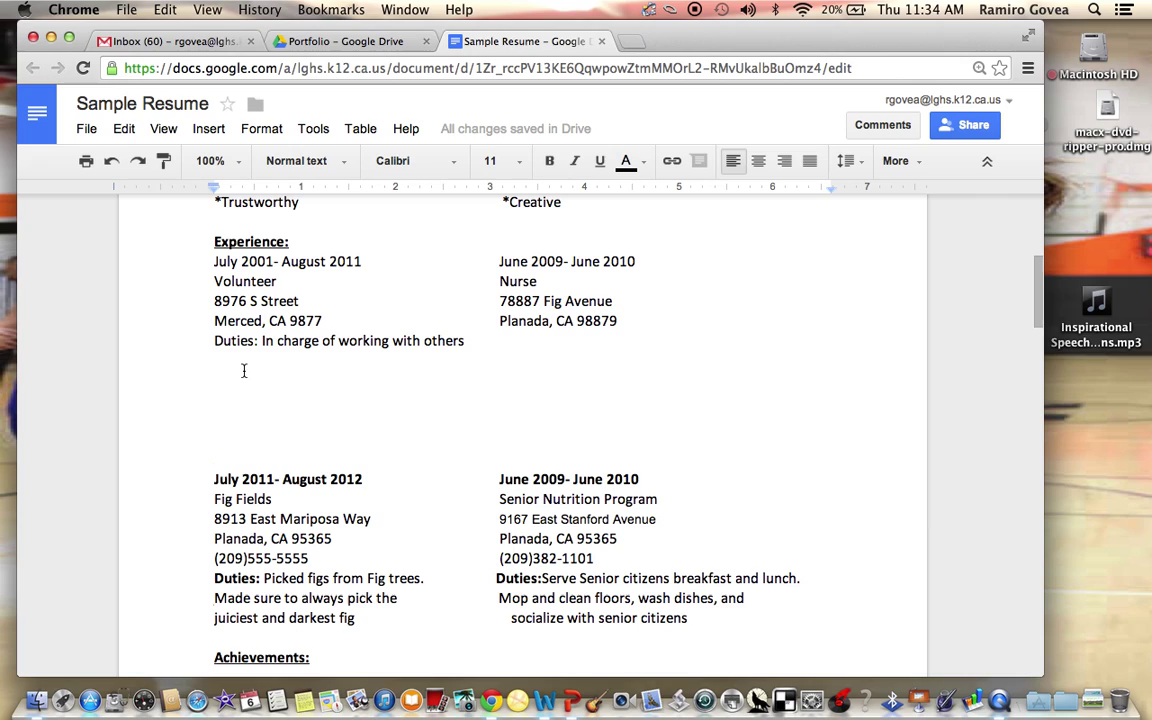
key("BackSpace")
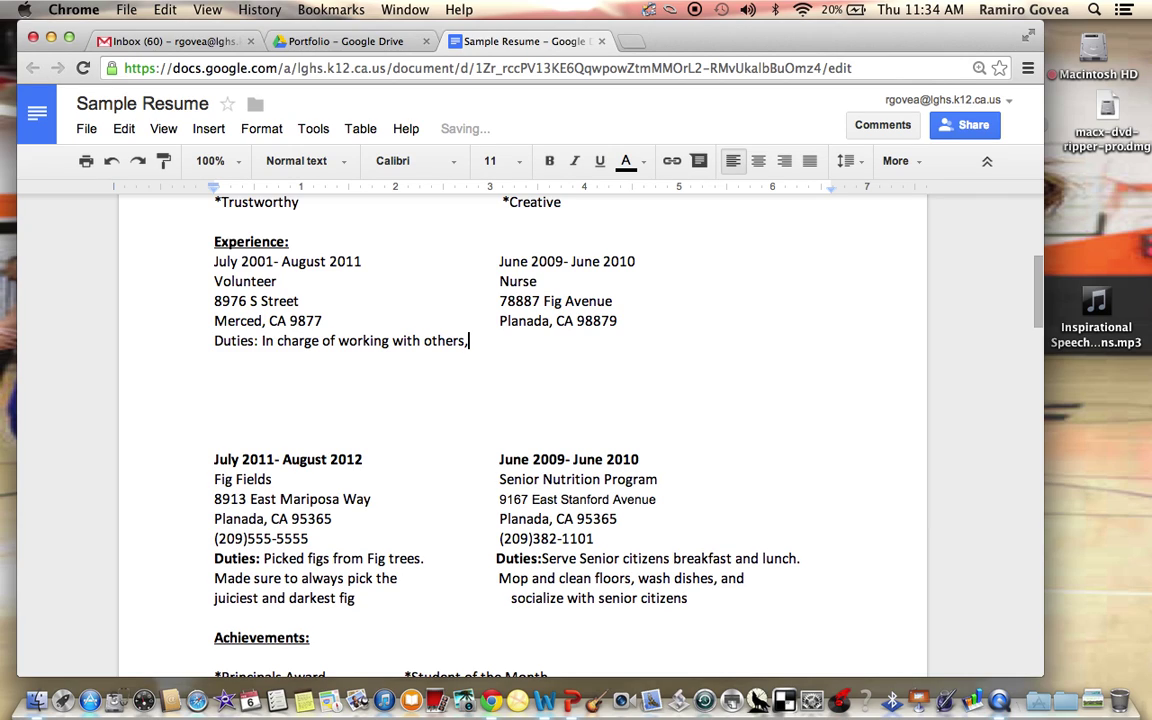
left_click(226, 361)
type("in c")
key("BackSpace")
type("charge of money")
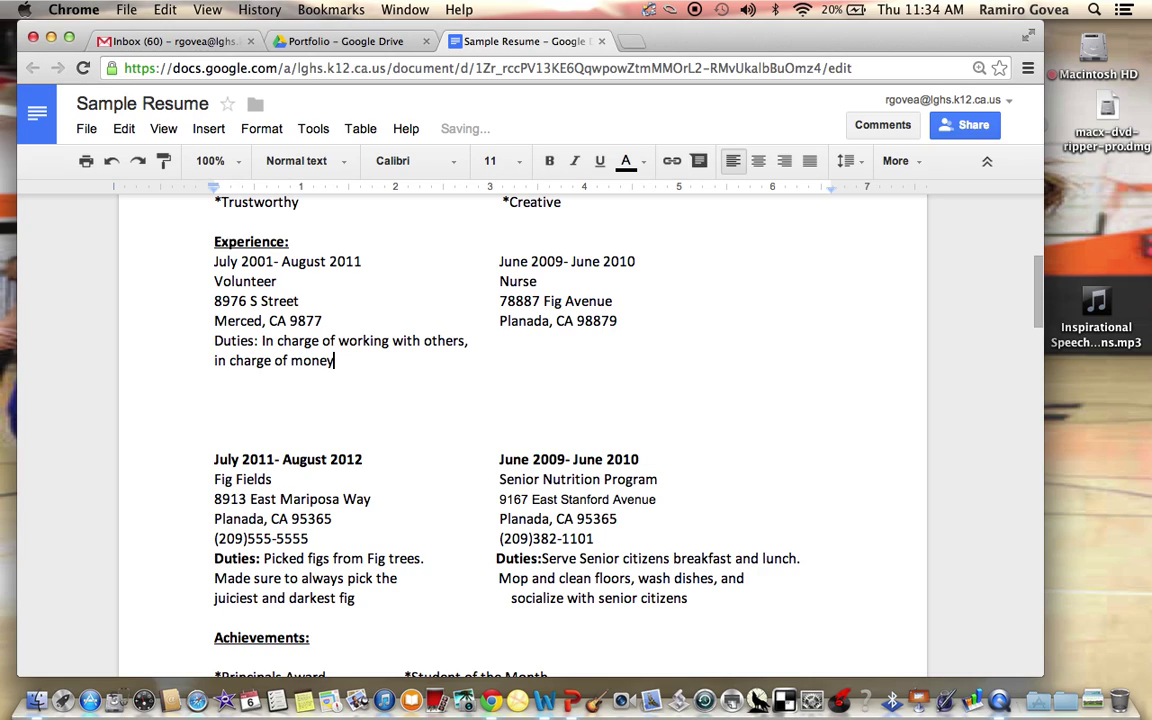
type(", etc")
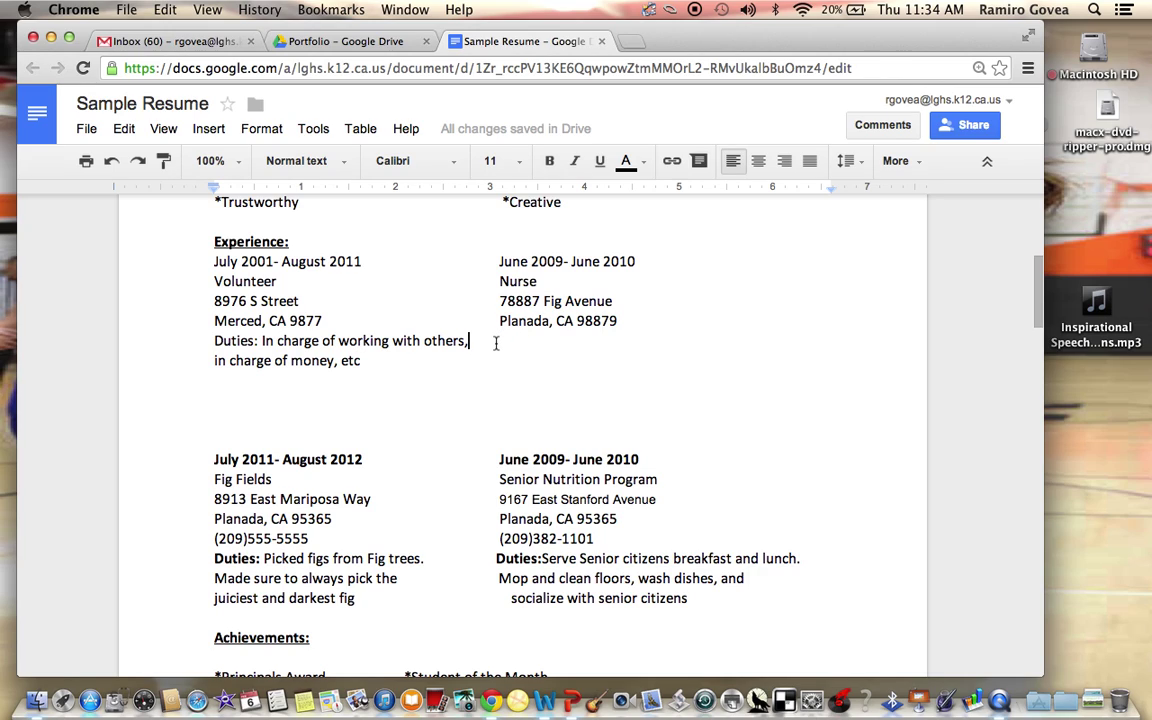
left_click(495, 343)
key("Return")
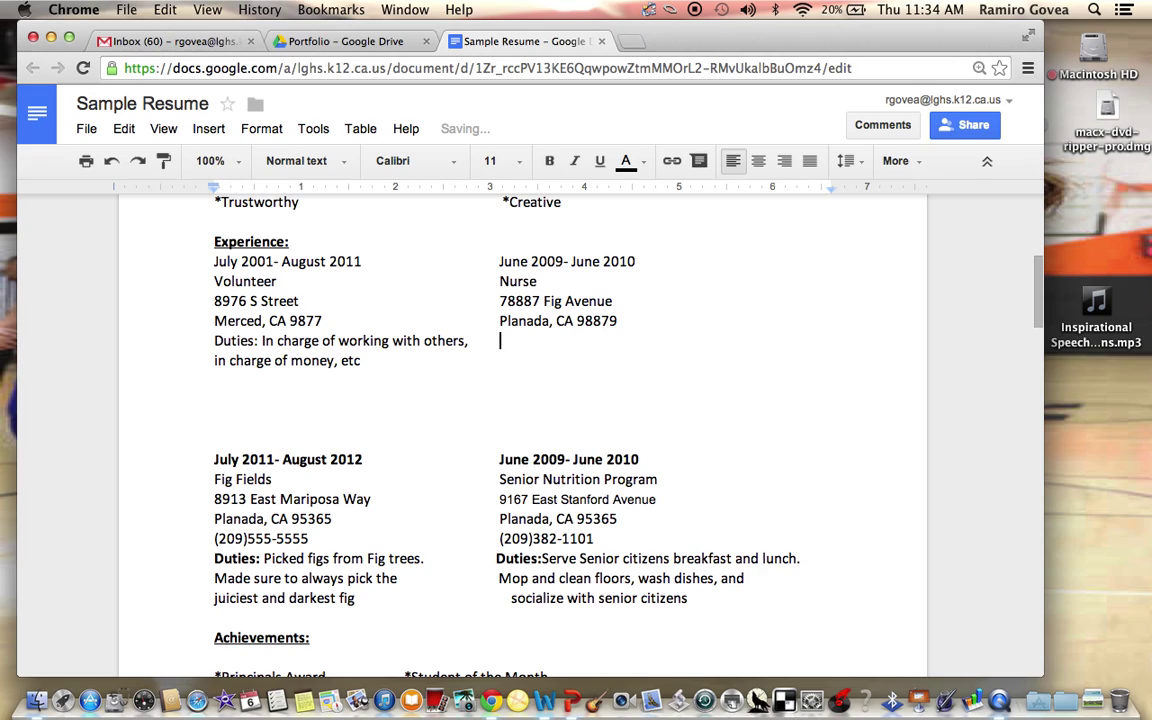
Type 'Duties: In charge of working with others, in charge' and remove the accidental empty line
type("Duties: In charge of working wi")
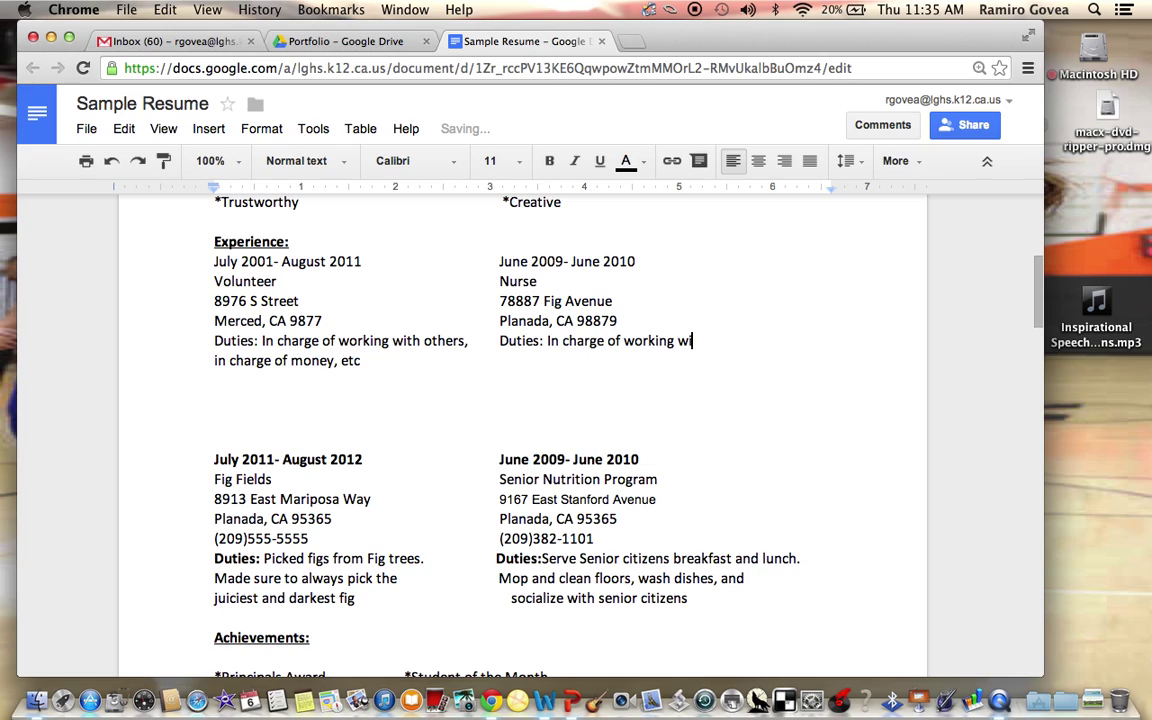
type("th others, in charge")
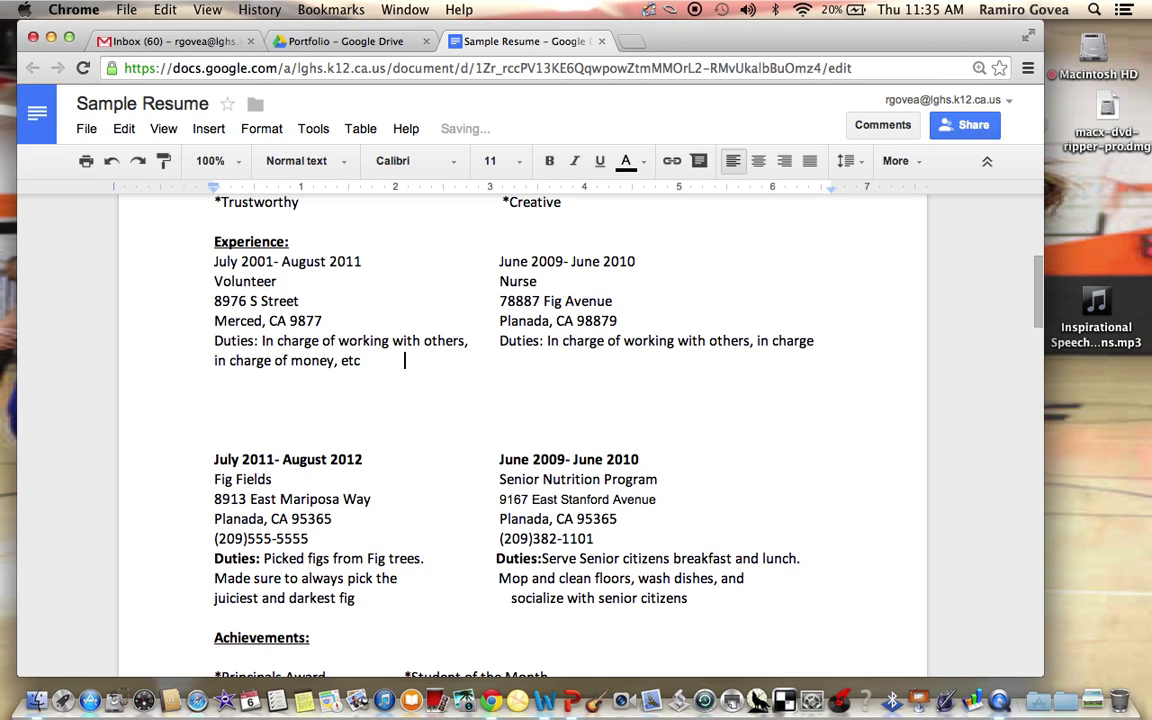
left_click(500, 362)
left_click(831, 342)
key("Return")
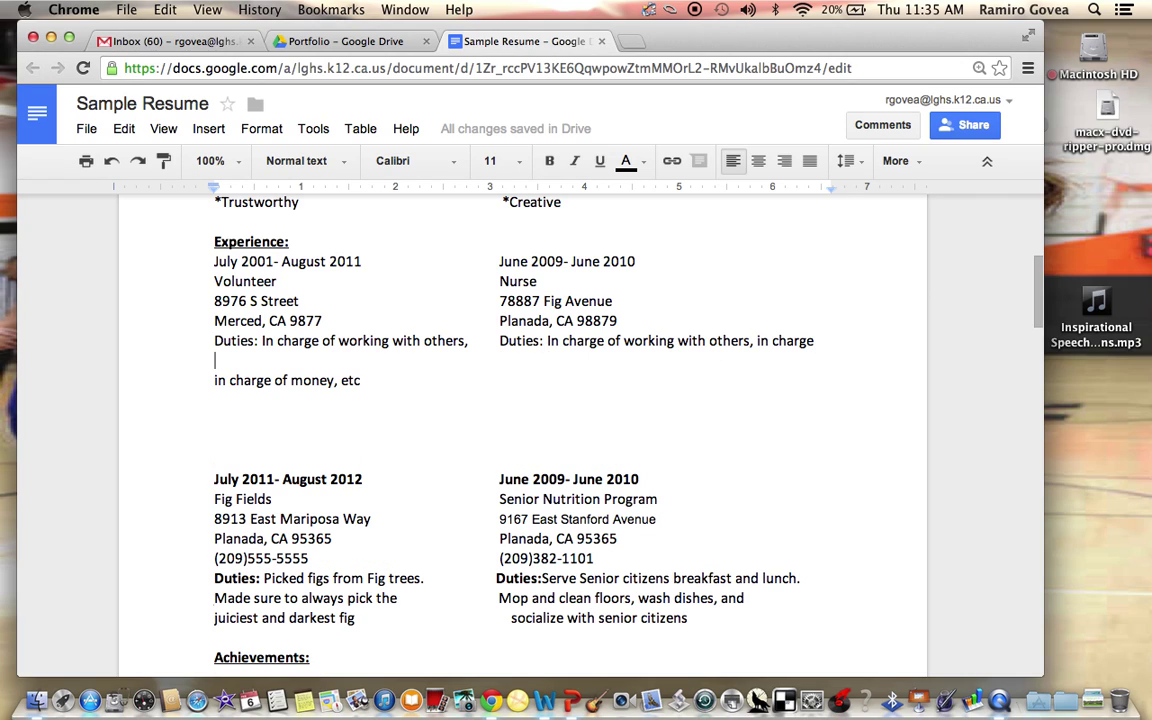
key("BackSpace")
Continue the second Duties line with 'of working with others' and clear the stray blank line
left_click(429, 369)
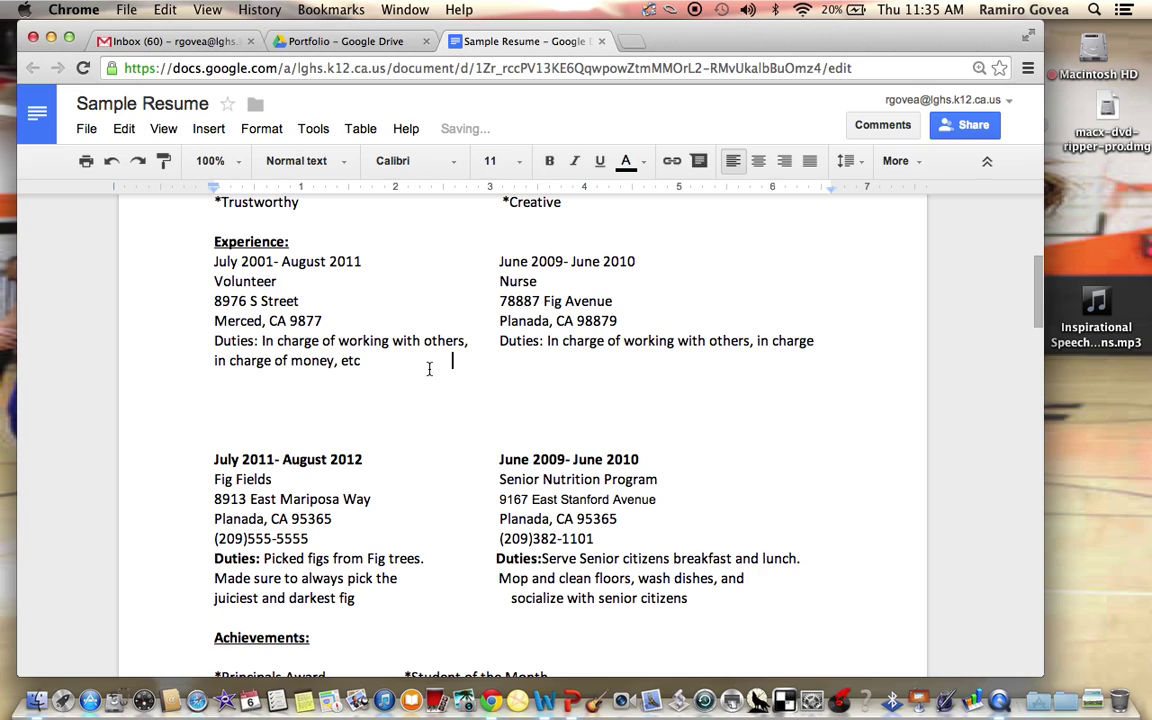
left_click(500, 360)
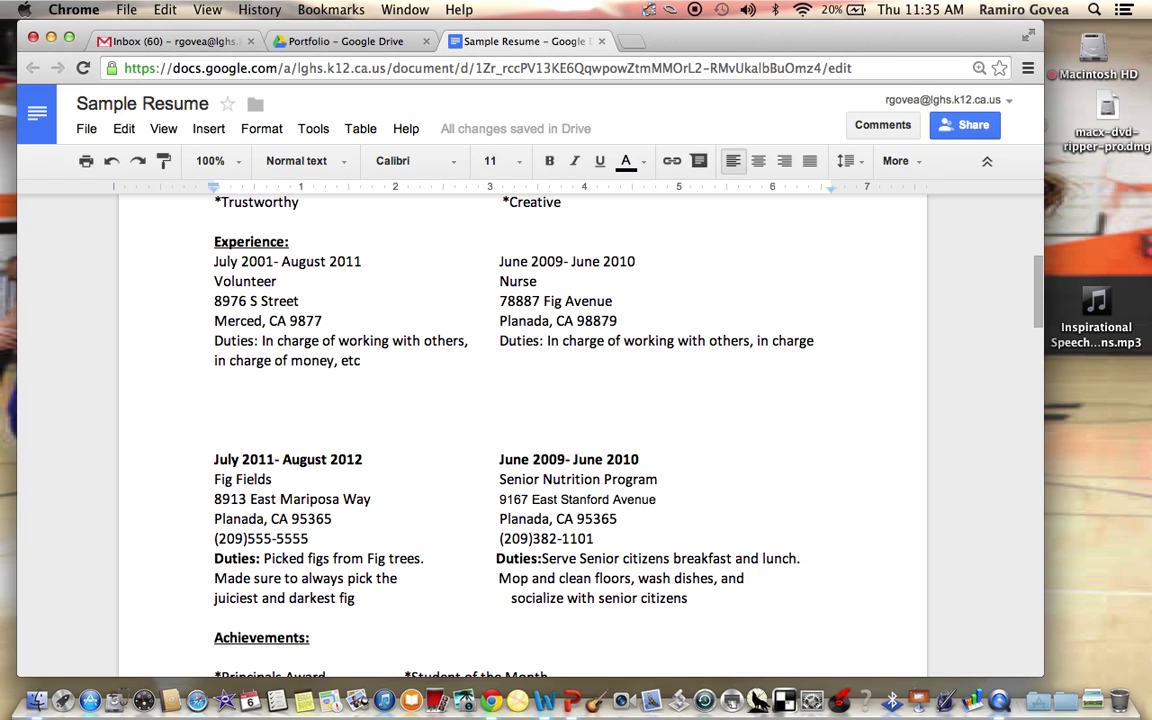
type("of working ")
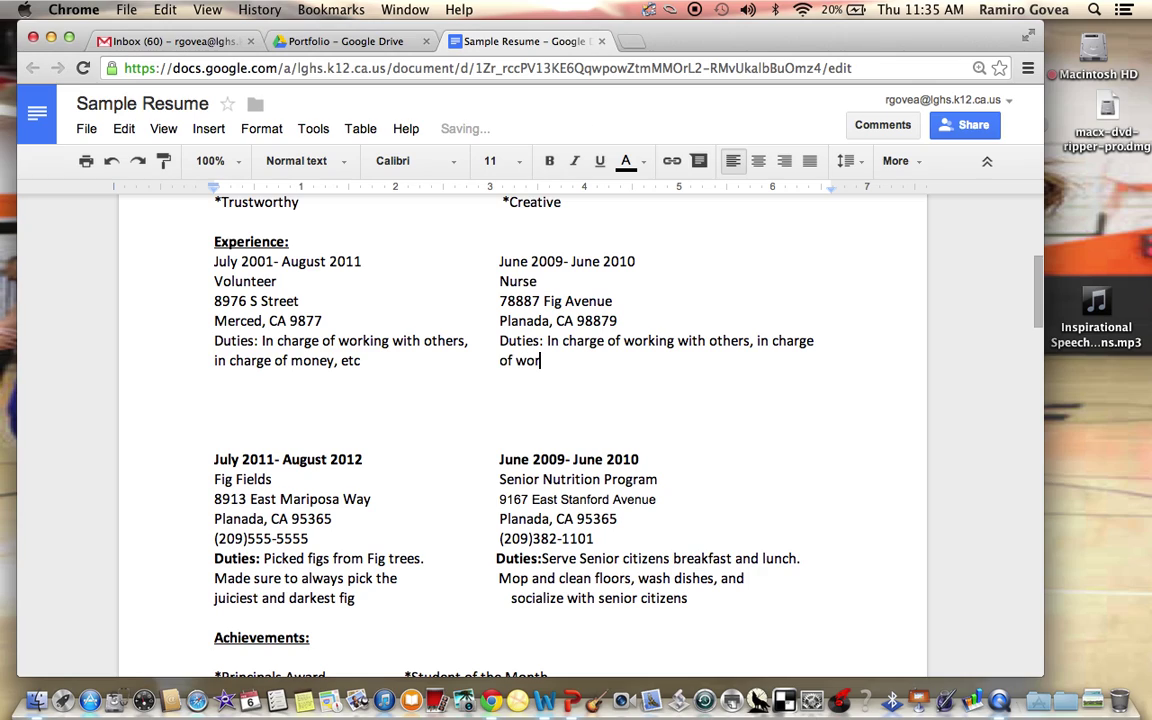
type("with others")
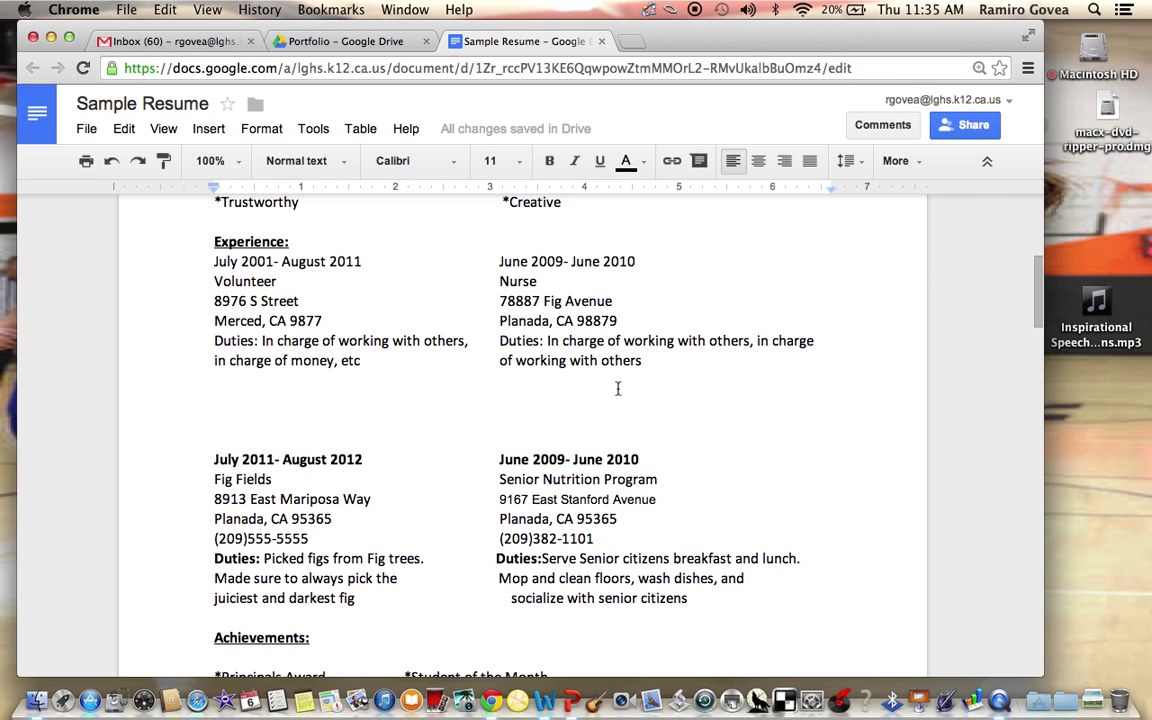
key("Return")
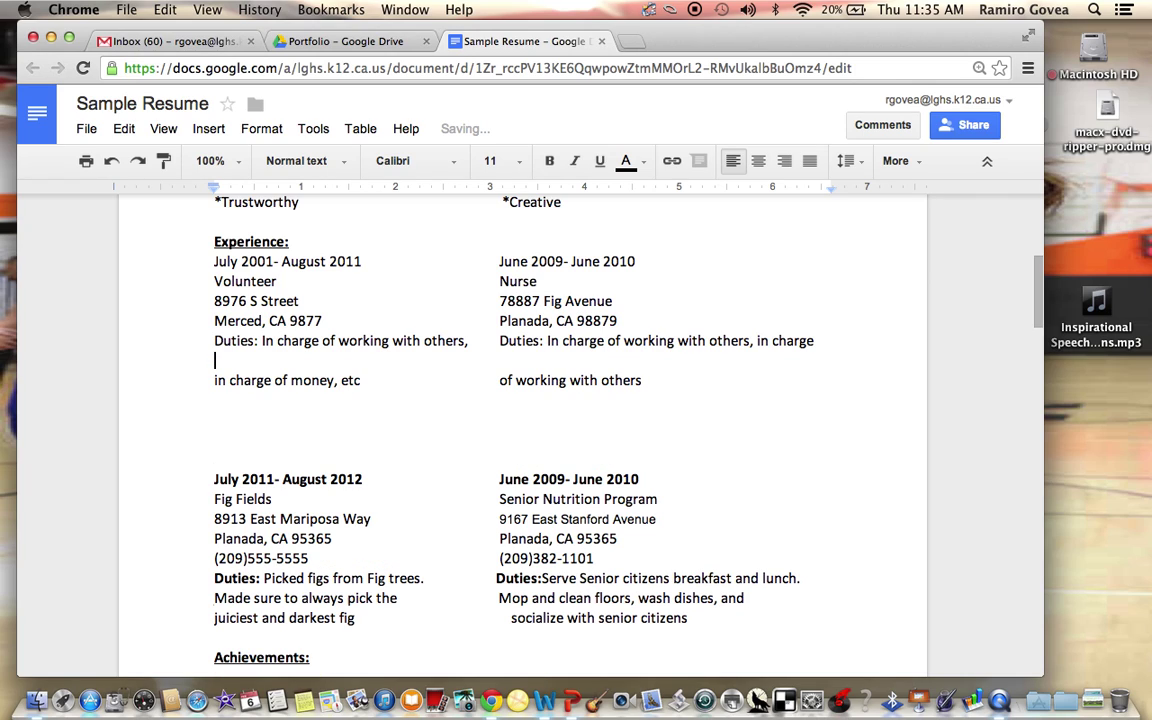
type("\\")
key("BackSpace")
key("BackSpace")
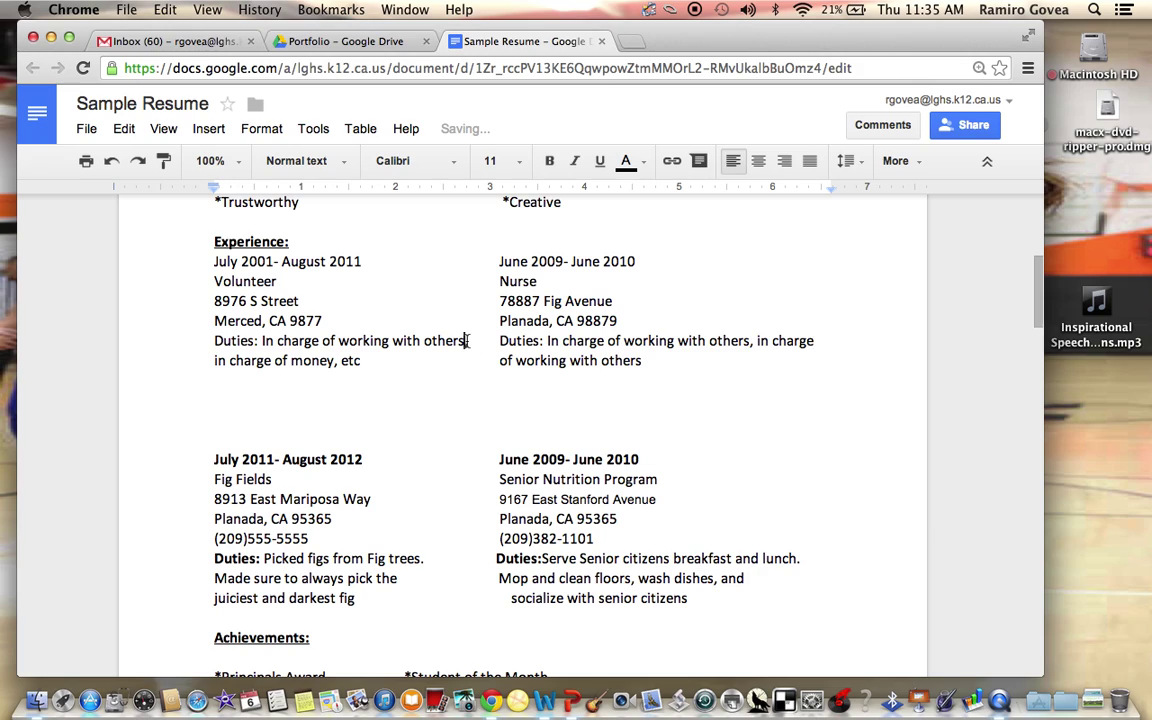
Replace 'with others' with test letters 'dkjfal,' and tab the right 'Duties:' back into its column
key("BackSpace")
key("BackSpace")
key("BackSpace")
key("BackSpace")
key("BackSpace")
key("BackSpace")
key("BackSpace")
key("BackSpace")
key("BackSpace")
key("BackSpace")
key("BackSpace")
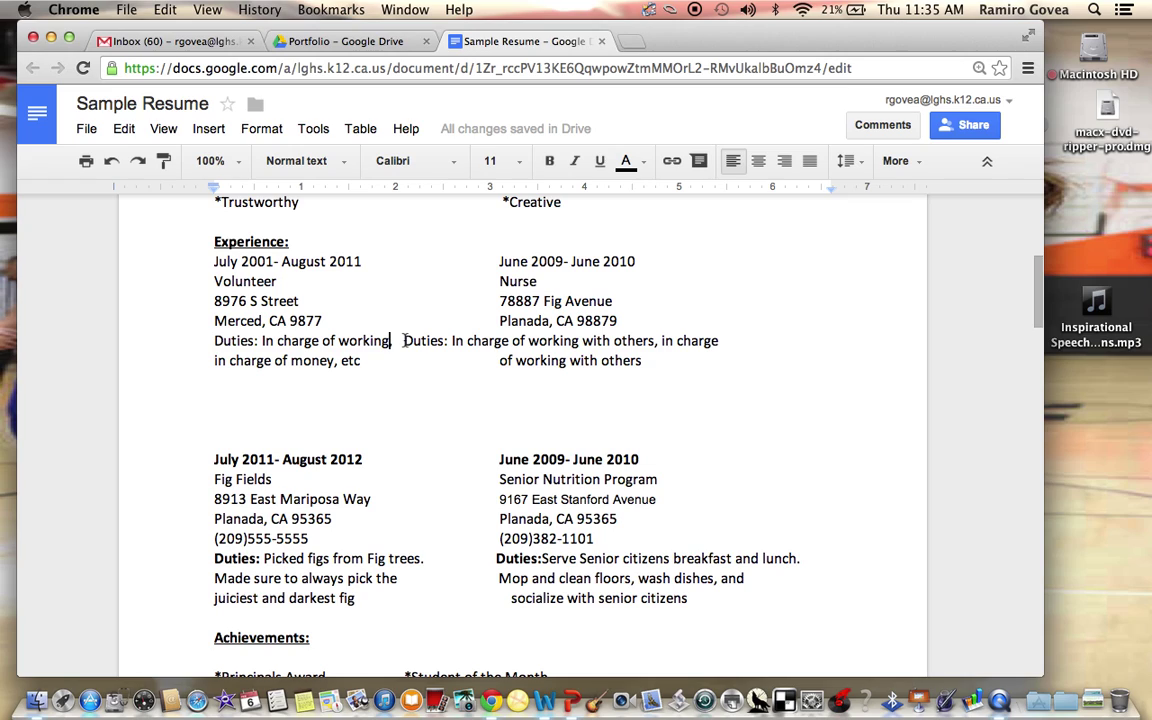
type("dkjfaljdfj jfd")
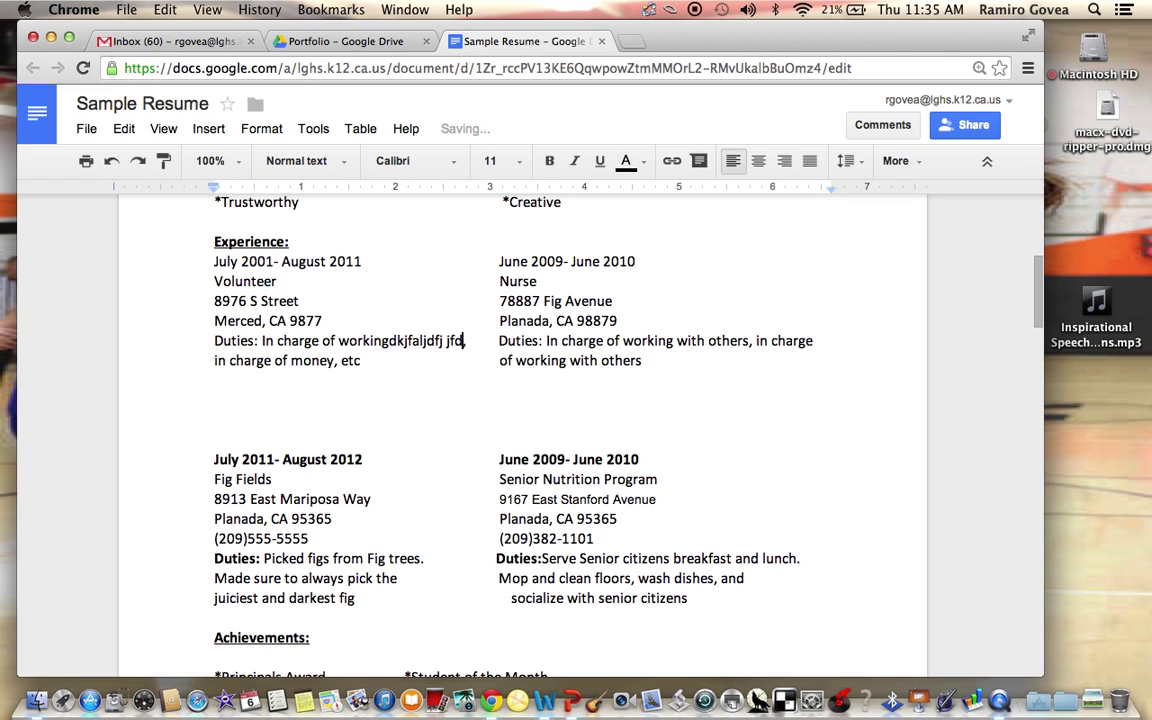
type("akdjfjla")
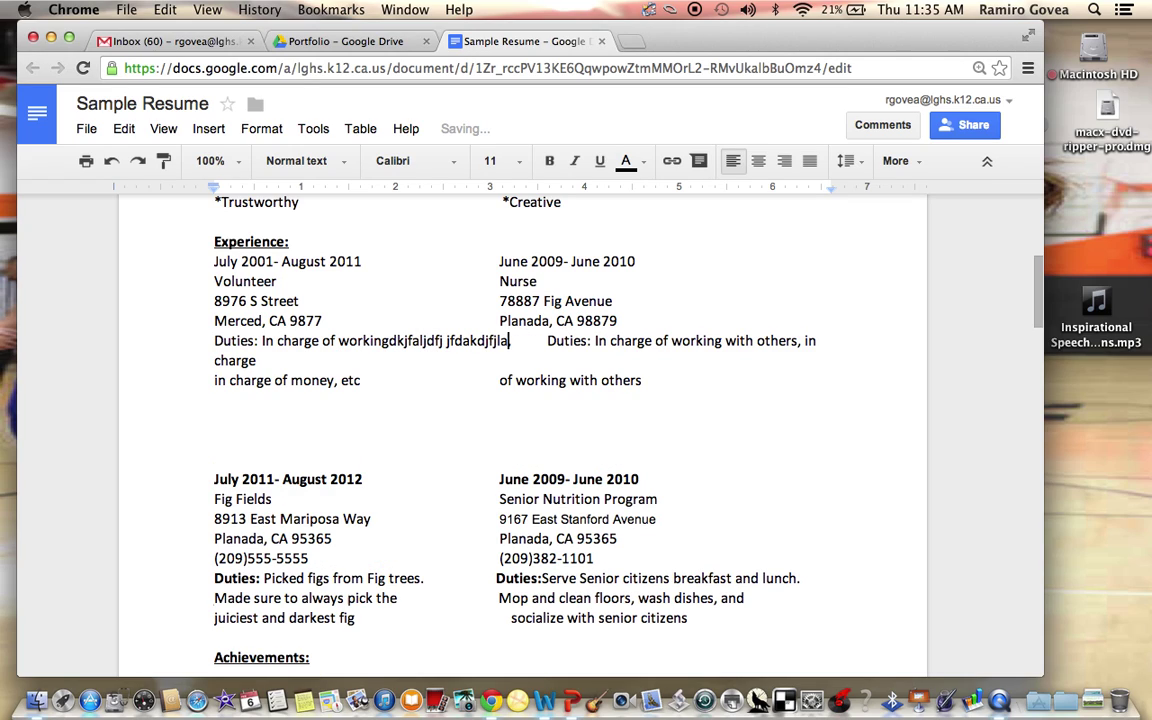
key("BackSpace")
key("BackSpace")
key("BackSpace")
key("BackSpace")
key("BackSpace")
key("BackSpace")
key("BackSpace")
key("BackSpace")
key("BackSpace")
key("BackSpace")
key("BackSpace")
key("BackSpace")
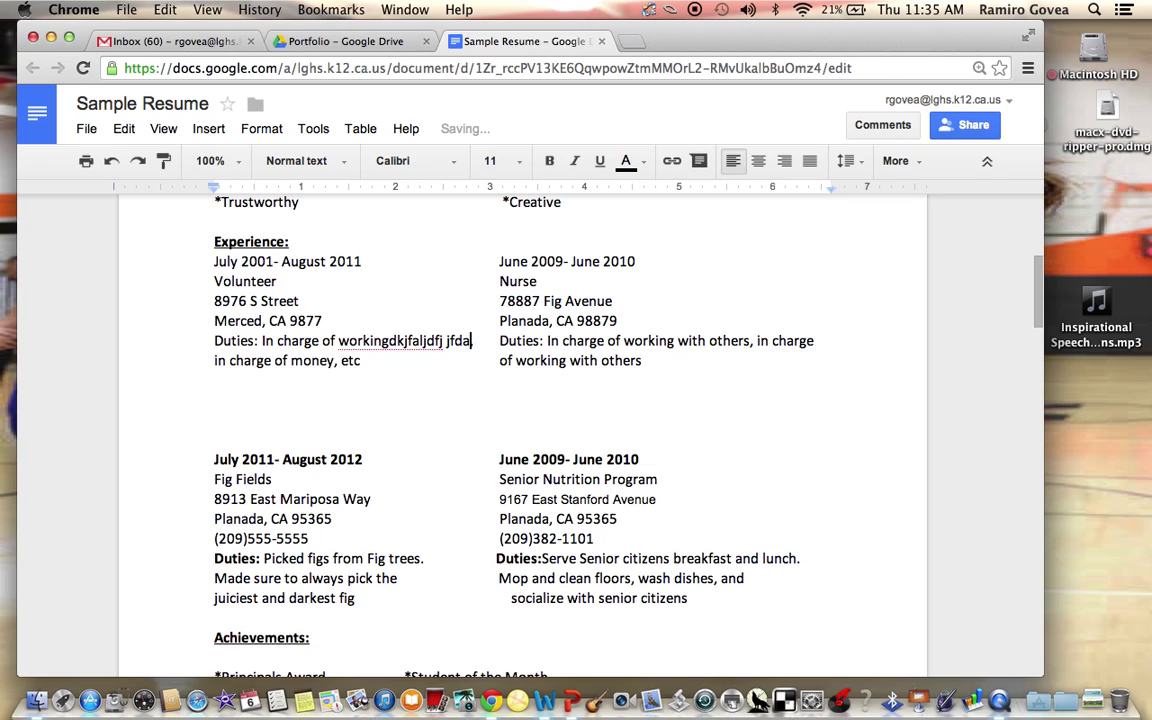
key("BackSpace")
key("BackSpace")
key("BackSpace")
key("BackSpace")
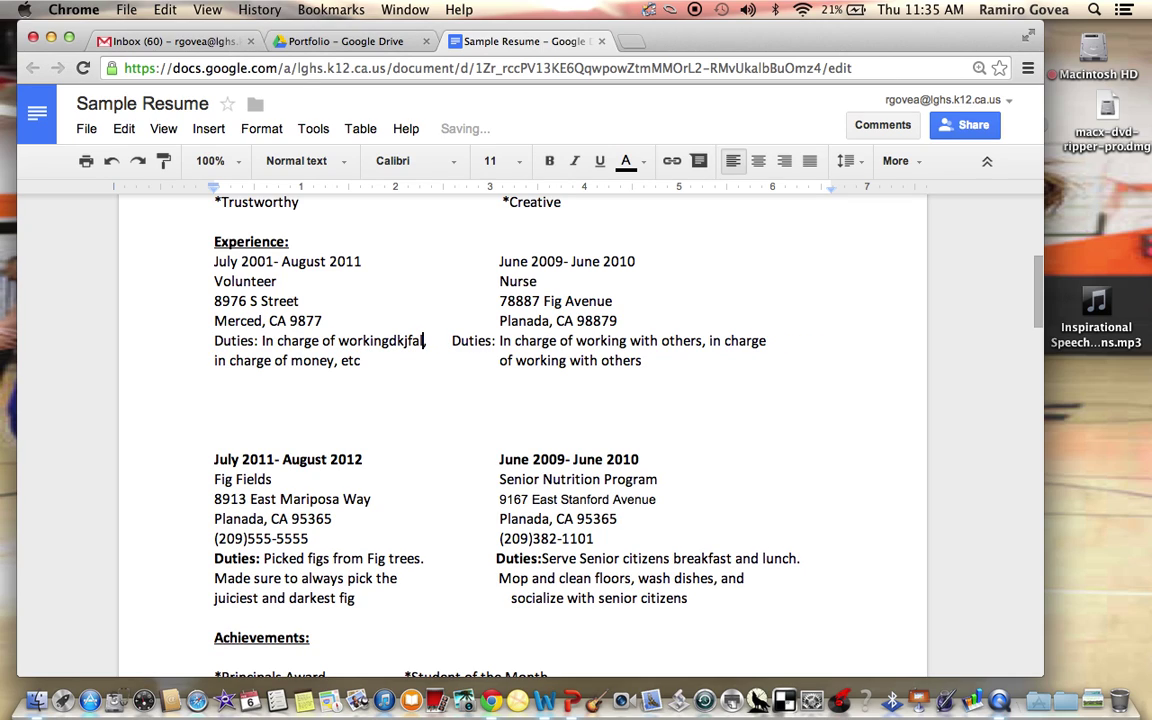
left_click(454, 340)
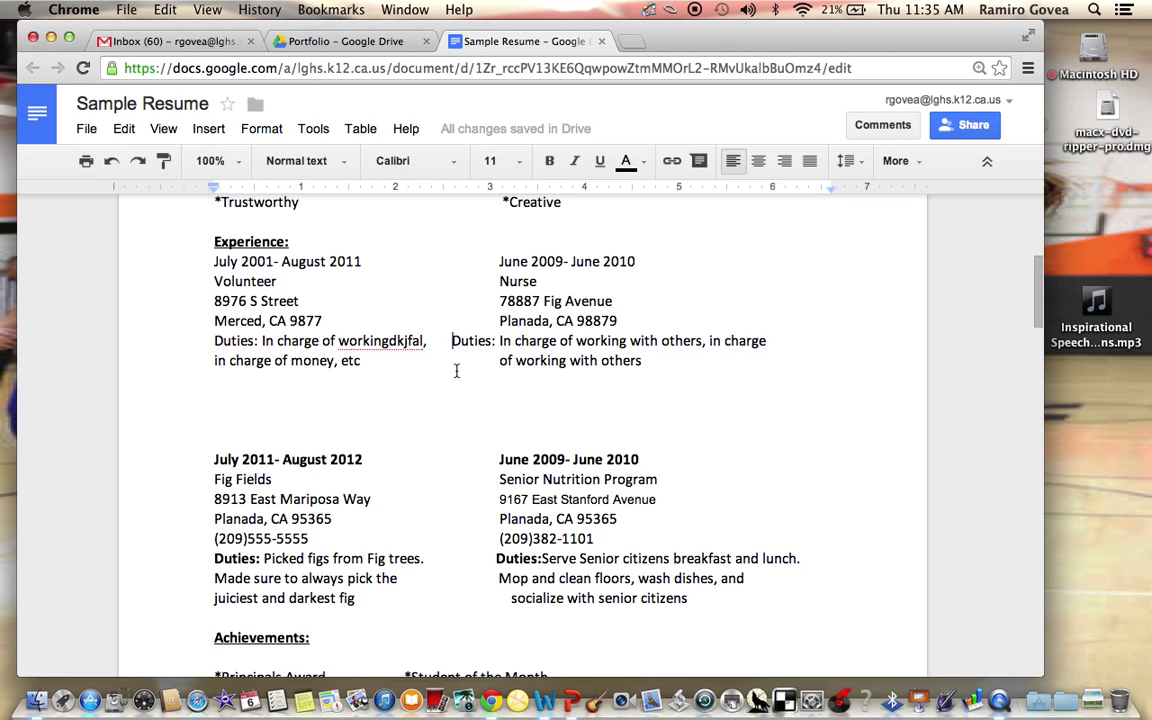
key("Tab")
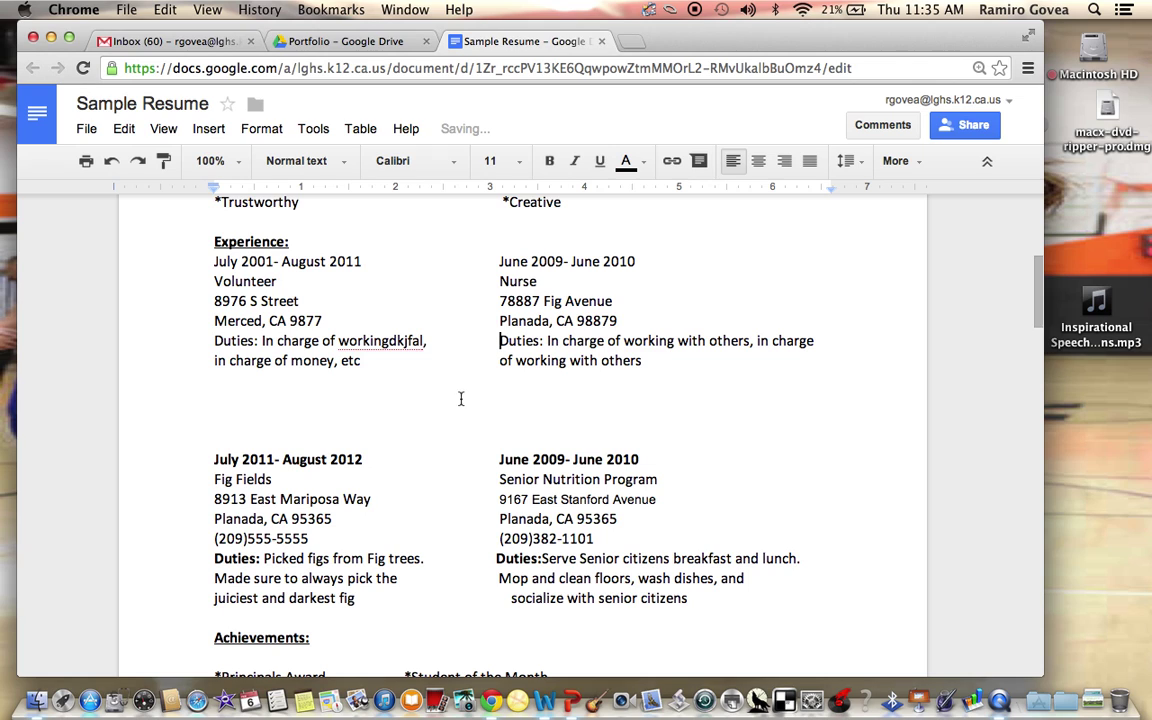
Scroll through the resume, selecting passages of text along the way
scroll(405, 320, "down", 1)
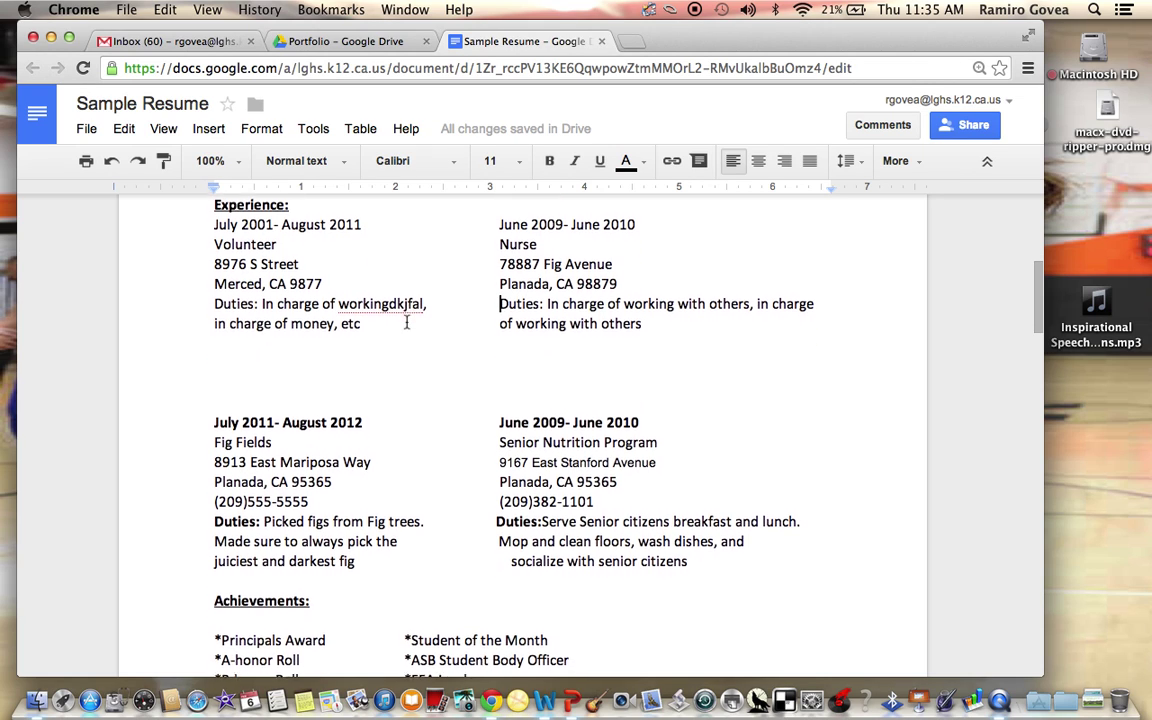
scroll(406, 322, "up", 5)
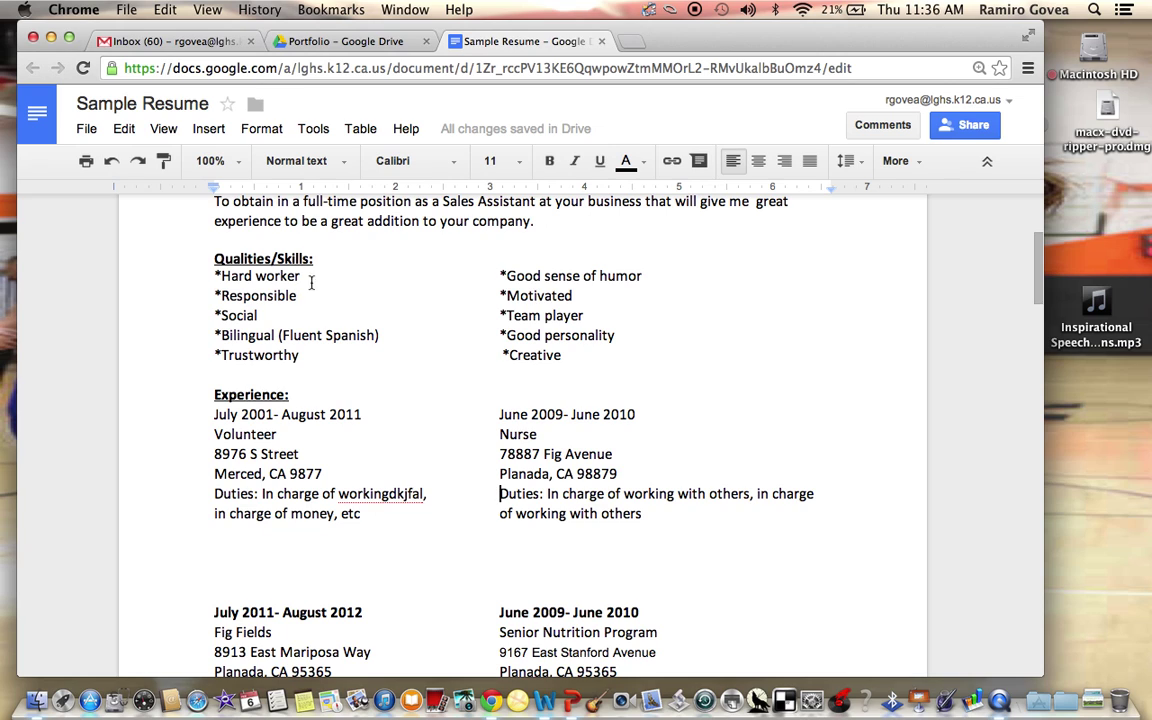
scroll(330, 320, "down", 9)
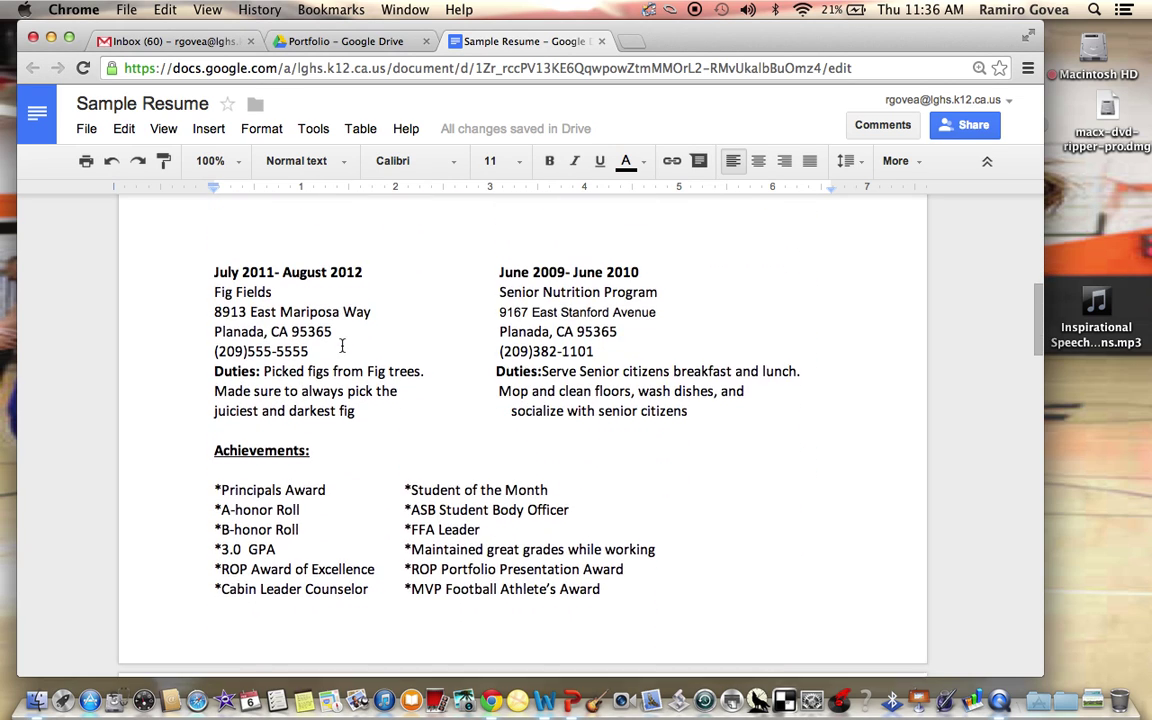
scroll(342, 345, "down", 3)
left_click_drag(247, 337, 625, 479)
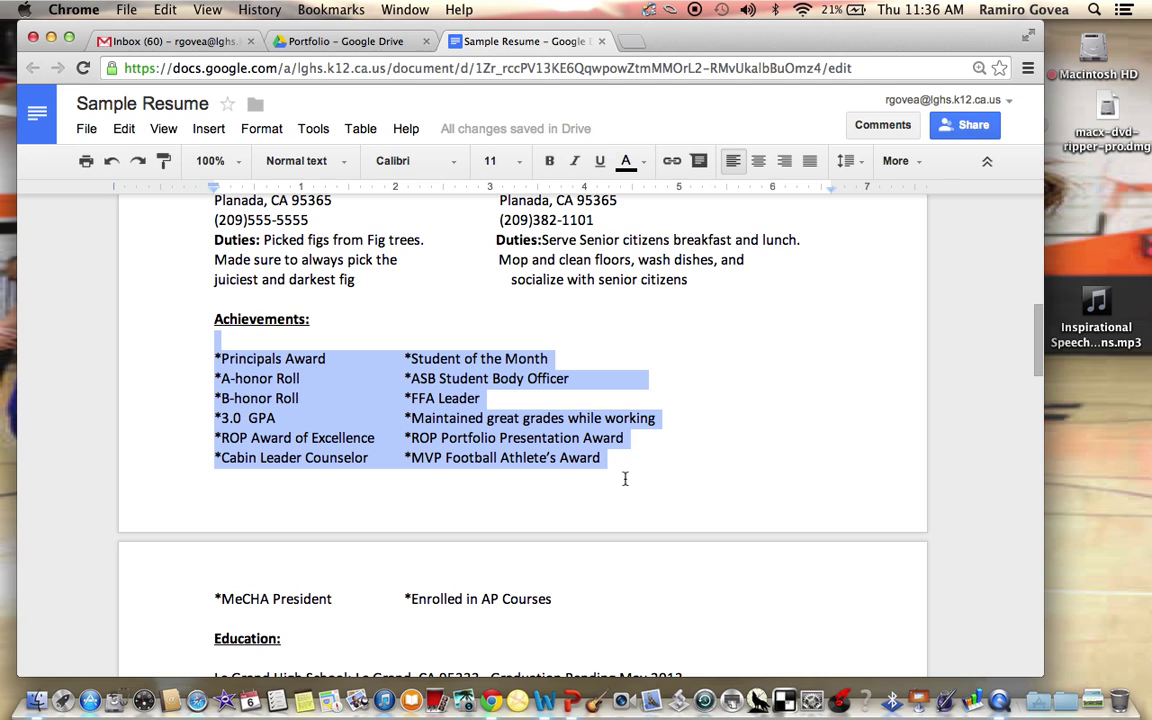
scroll(625, 479, "up", 18)
scroll(625, 479, "down", 20)
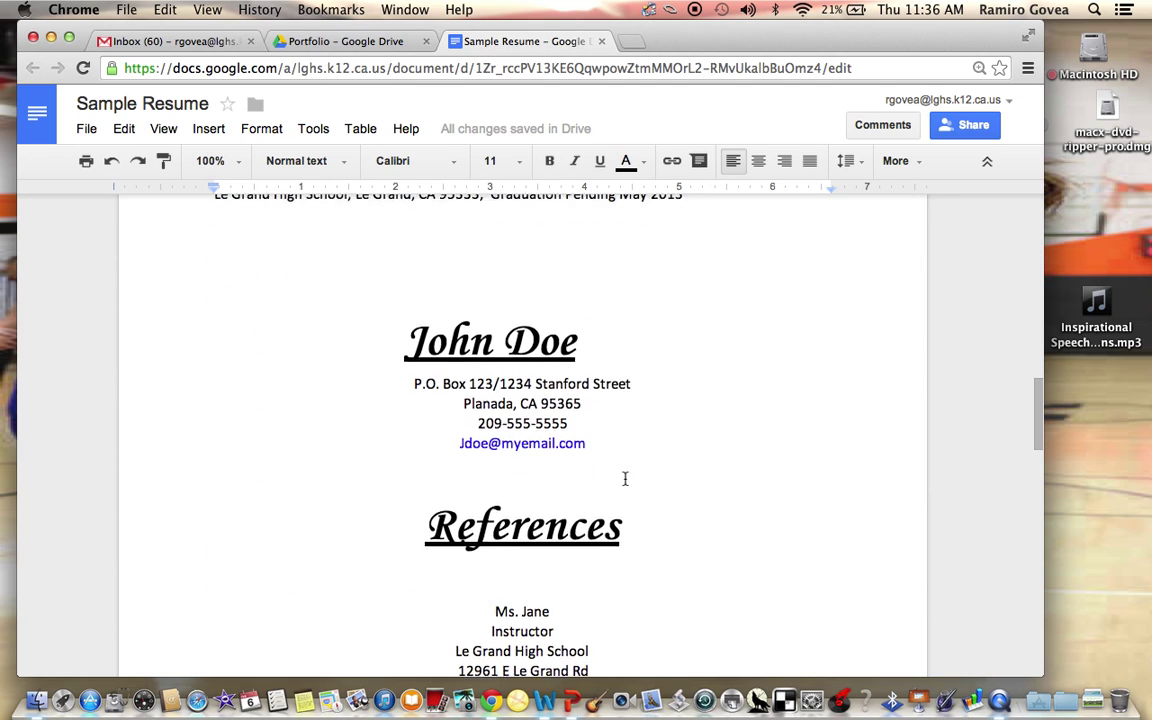
scroll(625, 479, "up", 2)
scroll(625, 479, "up", 1)
scroll(625, 478, "down", 3)
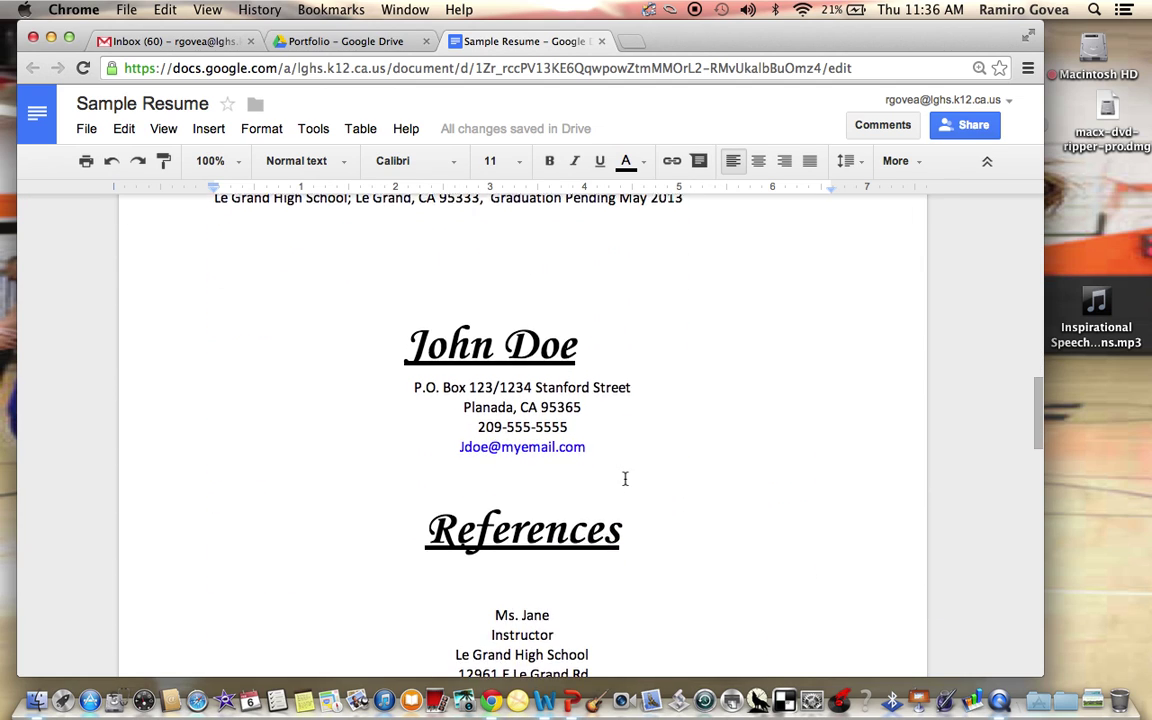
left_click_drag(399, 258, 643, 422)
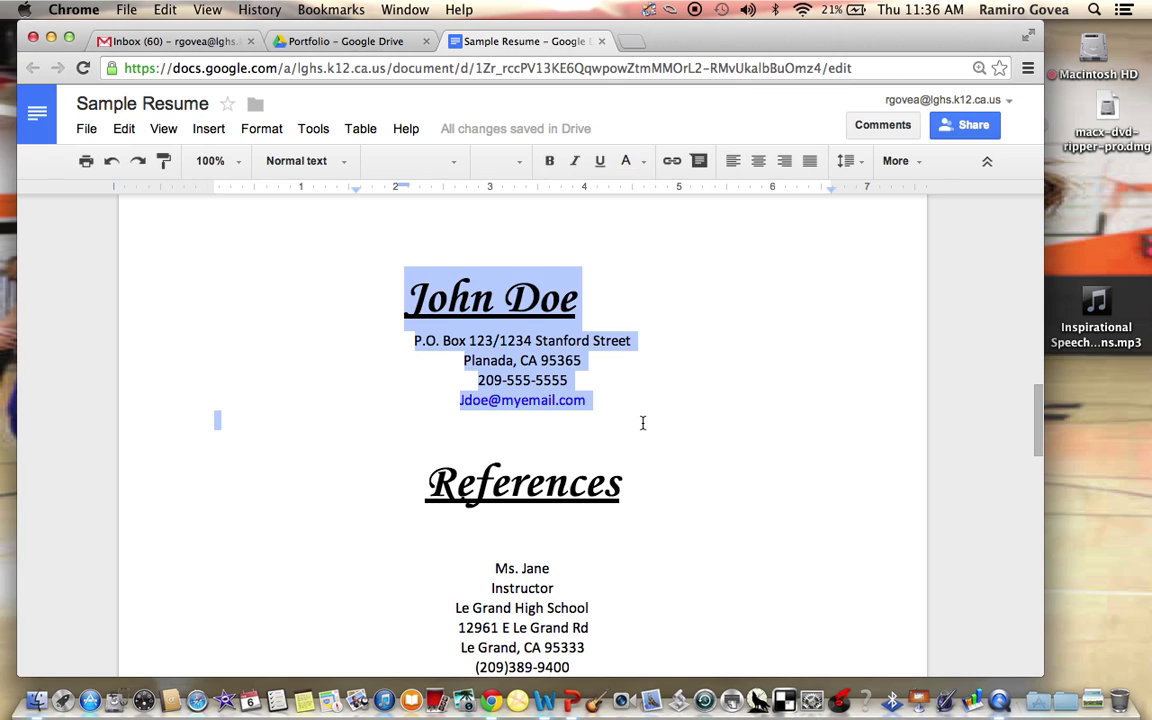
scroll(633, 417, "down", 3)
Select the References heading and entries, then drag the Chrome window lower on screen
left_click_drag(419, 313, 668, 337)
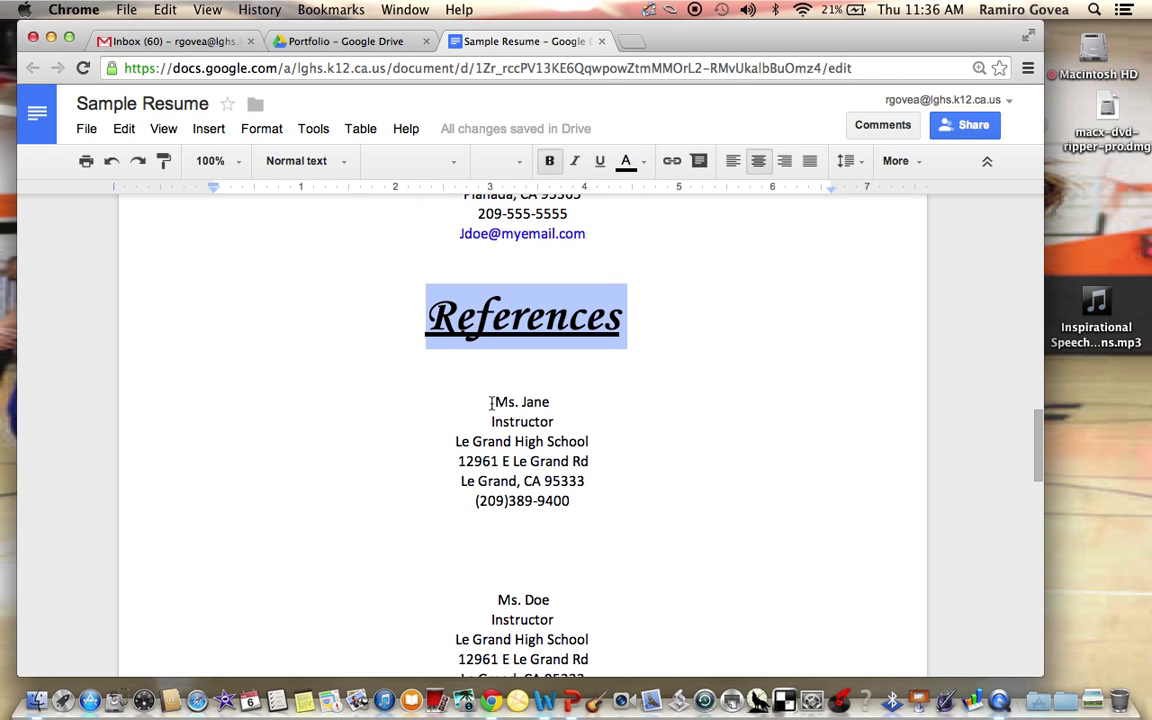
left_click_drag(491, 402, 605, 612)
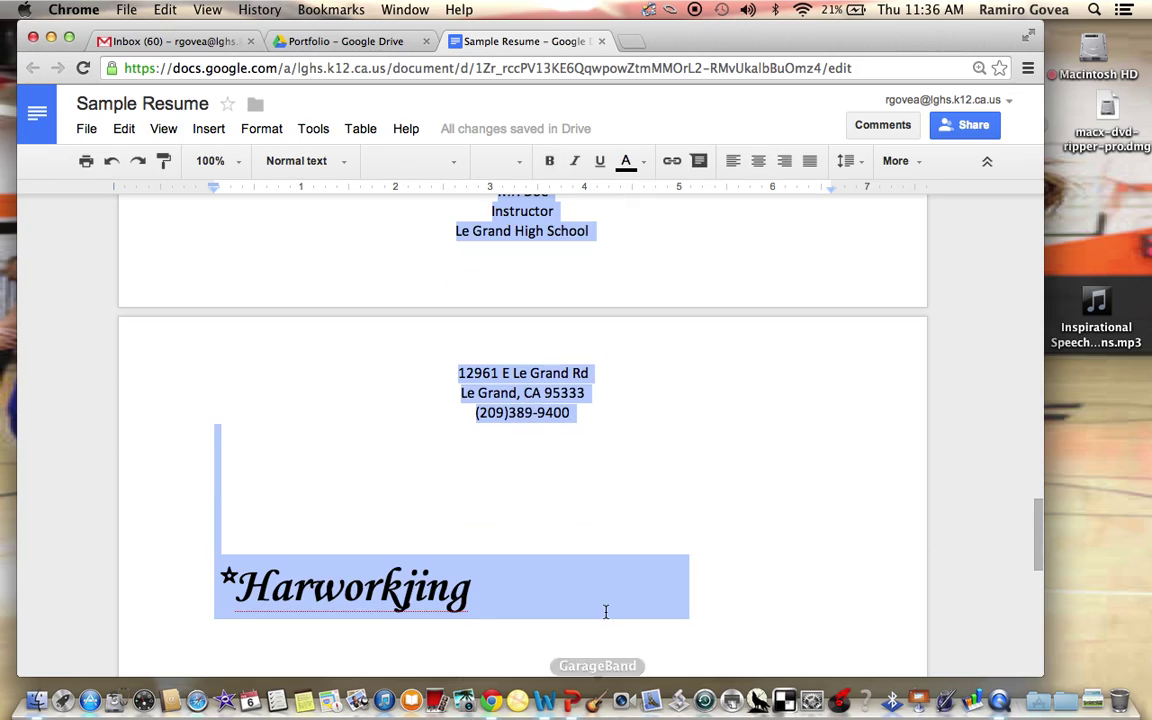
scroll(605, 612, "up", 15)
scroll(605, 612, "down", 5)
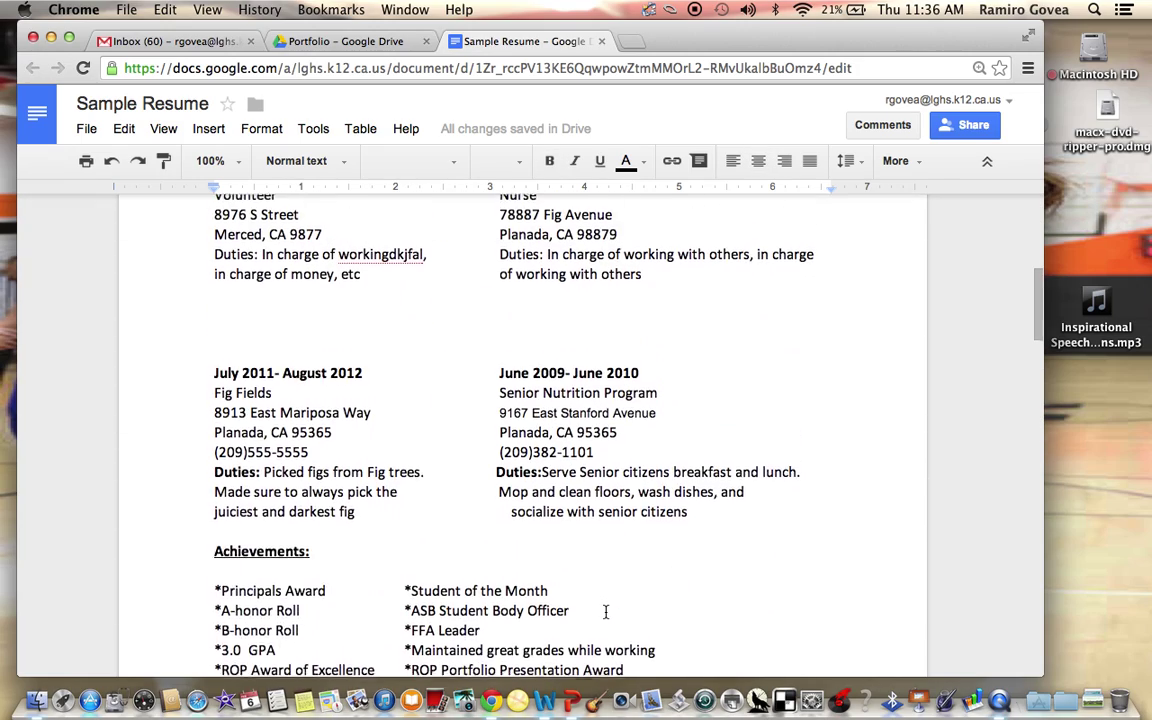
scroll(605, 612, "down", 2)
scroll(450, 400, "up", 2)
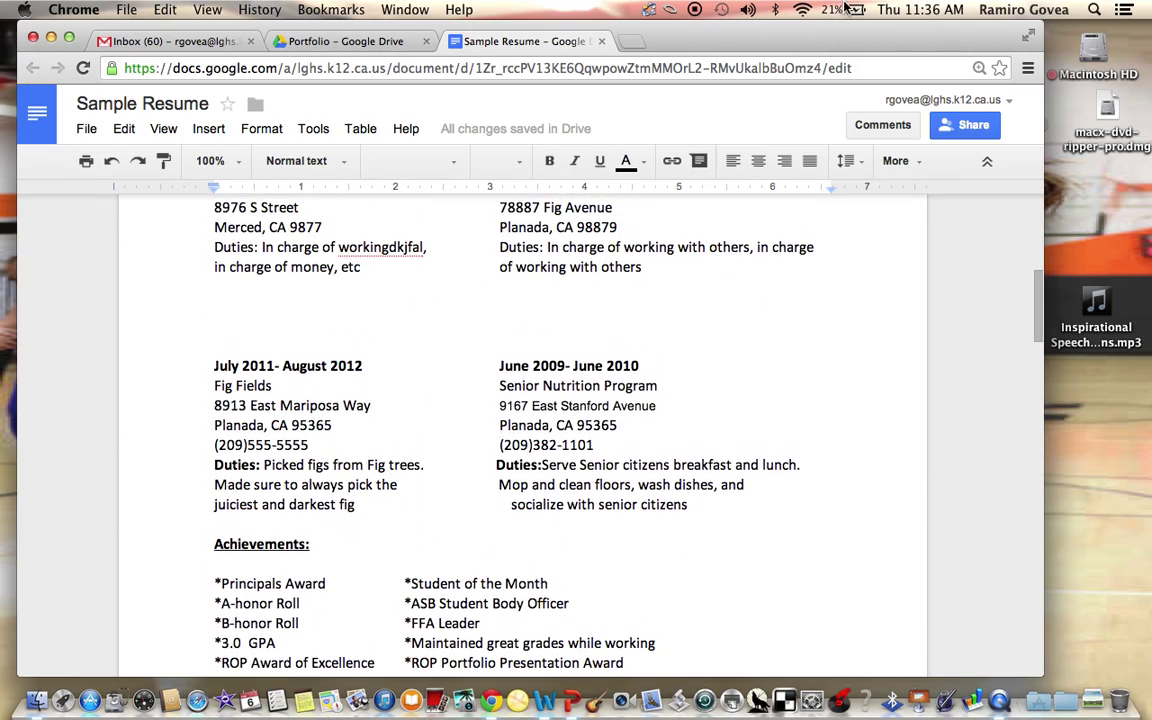
left_click_drag(845, 42, 827, 178)
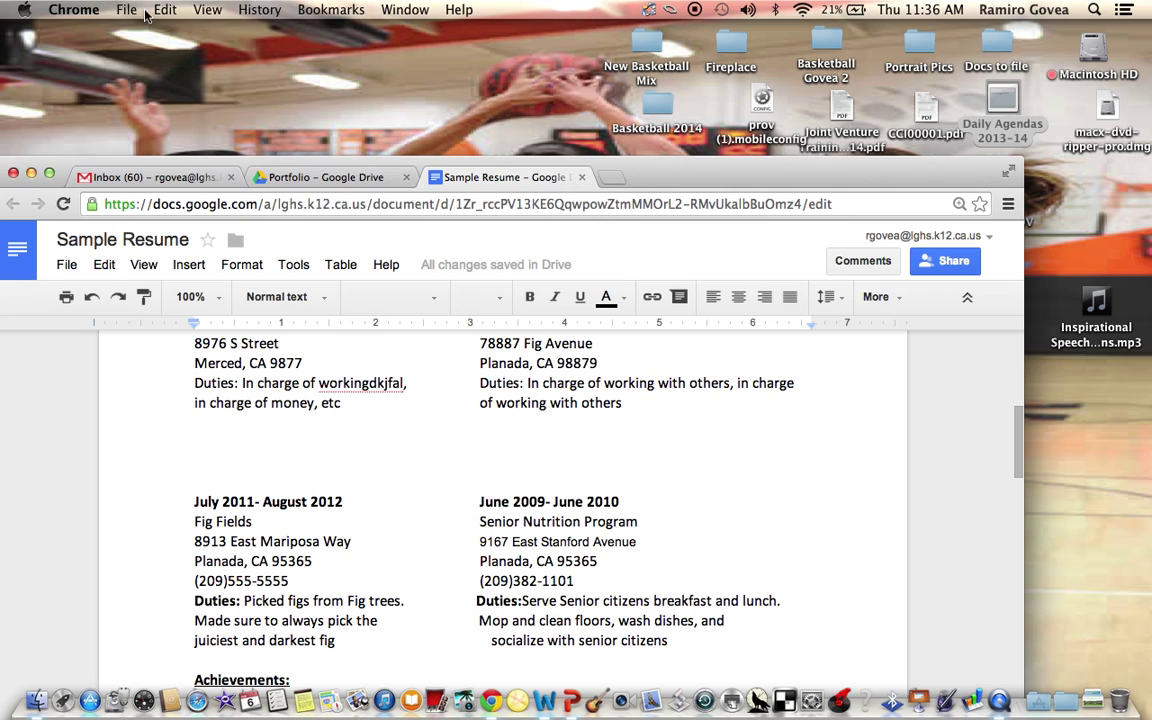
Bring QuickTime Player to the front with its File menu showing
left_click(935, 695)
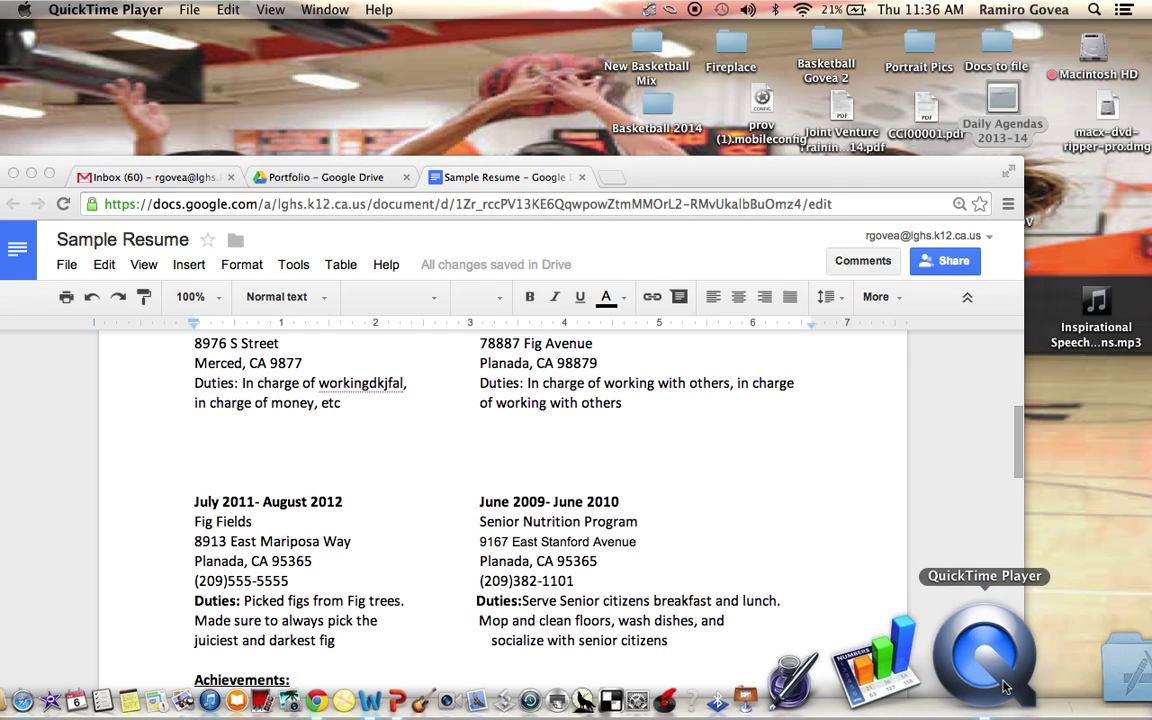
left_click(190, 10)
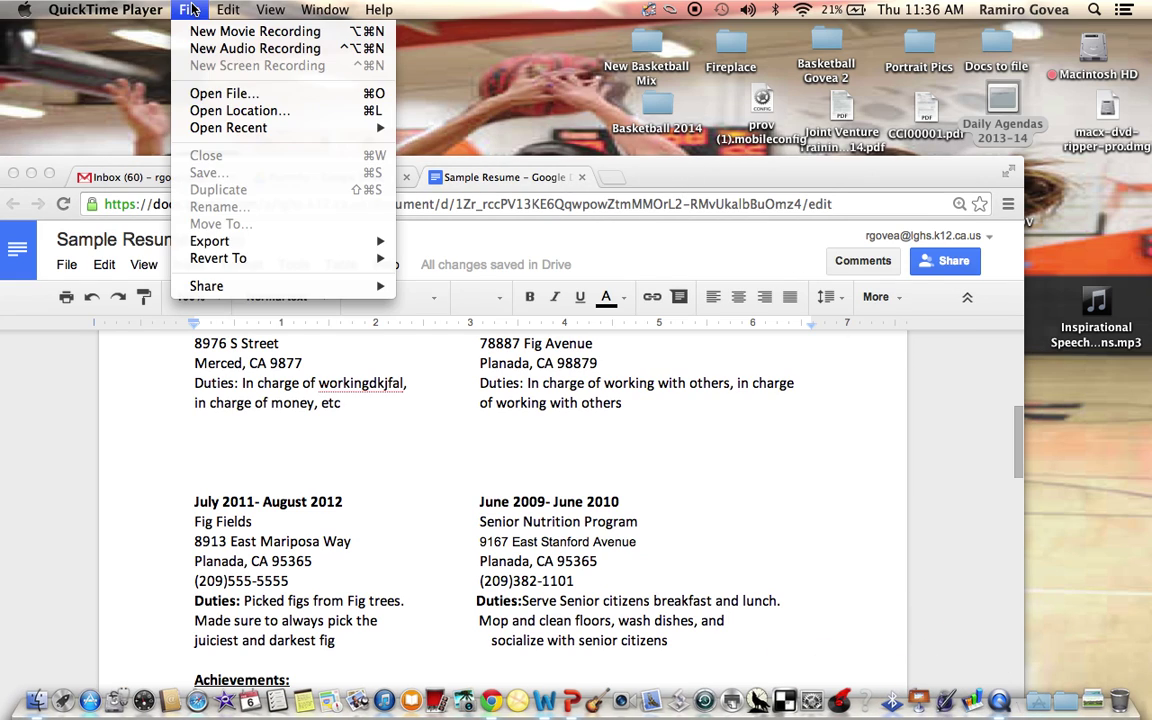